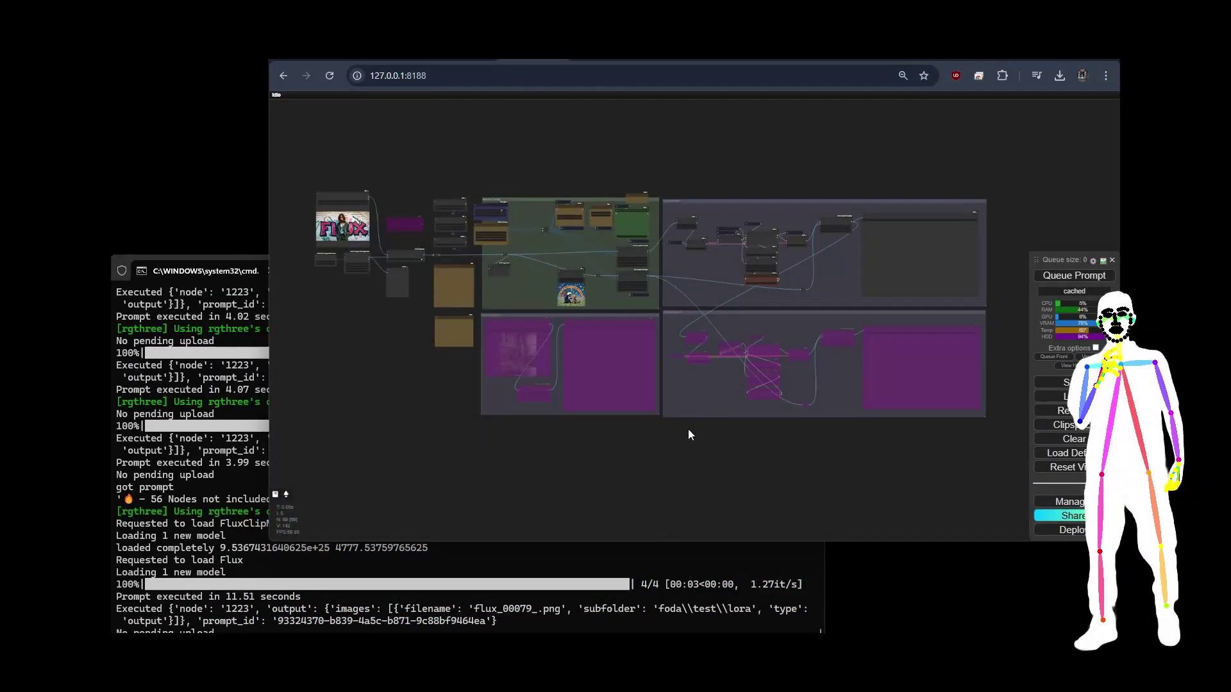
Find node #1246, the Single Mode / Directory Seed switch, in the workflow and select it.
scroll(421, 282, up, 8)
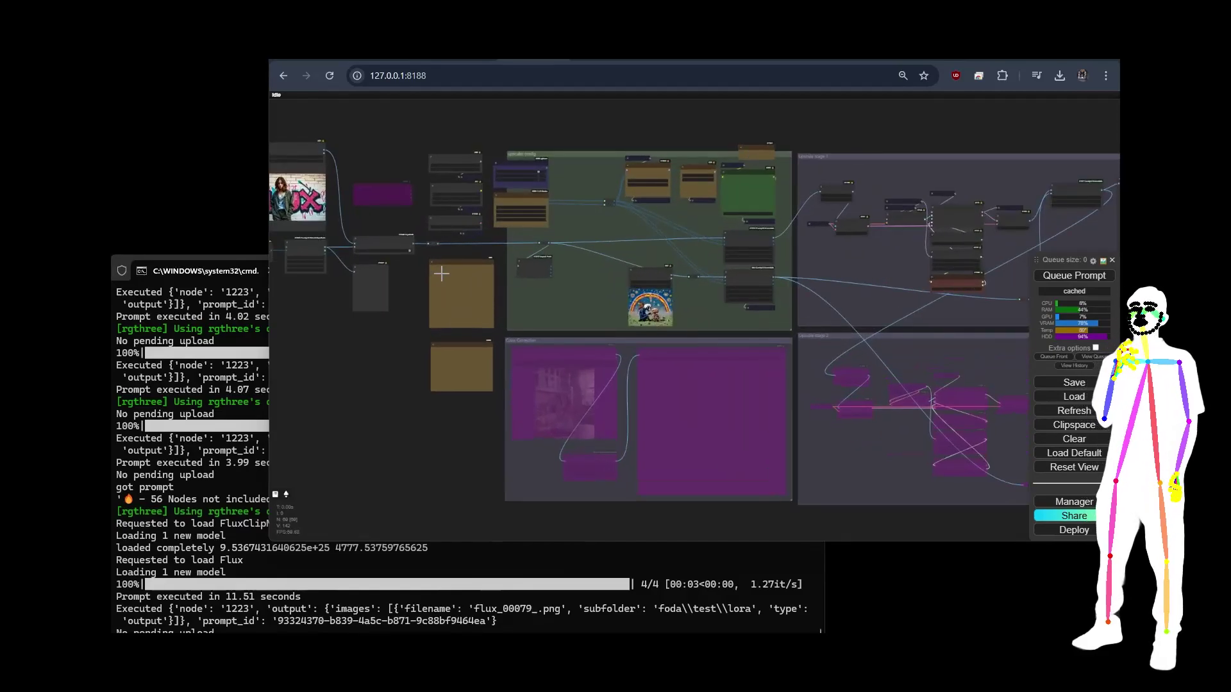
scroll(418, 286, up, 5)
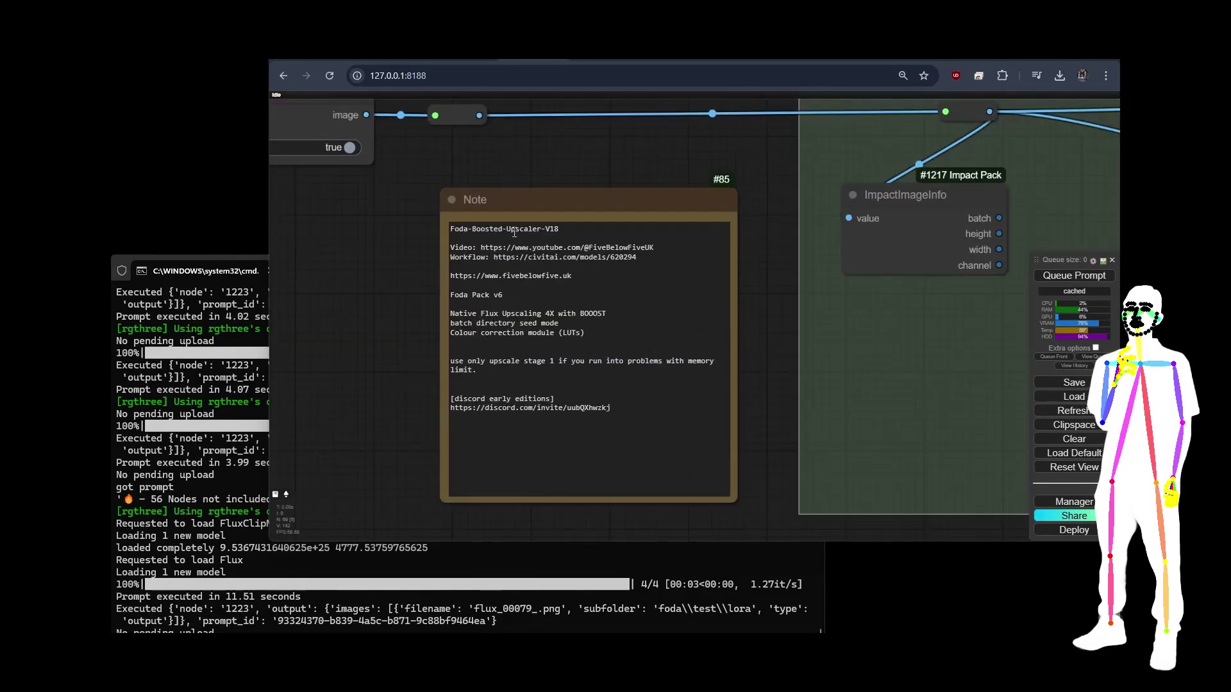
scroll(351, 434, down, 10)
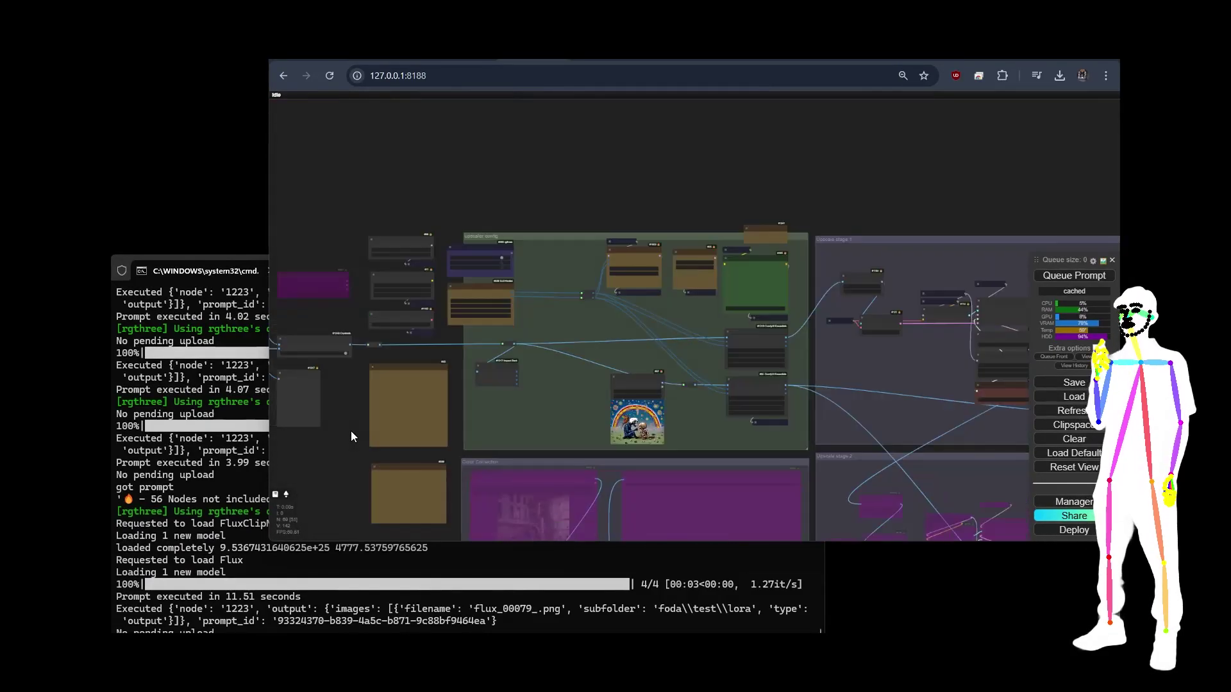
drag(626, 186, 601, 79)
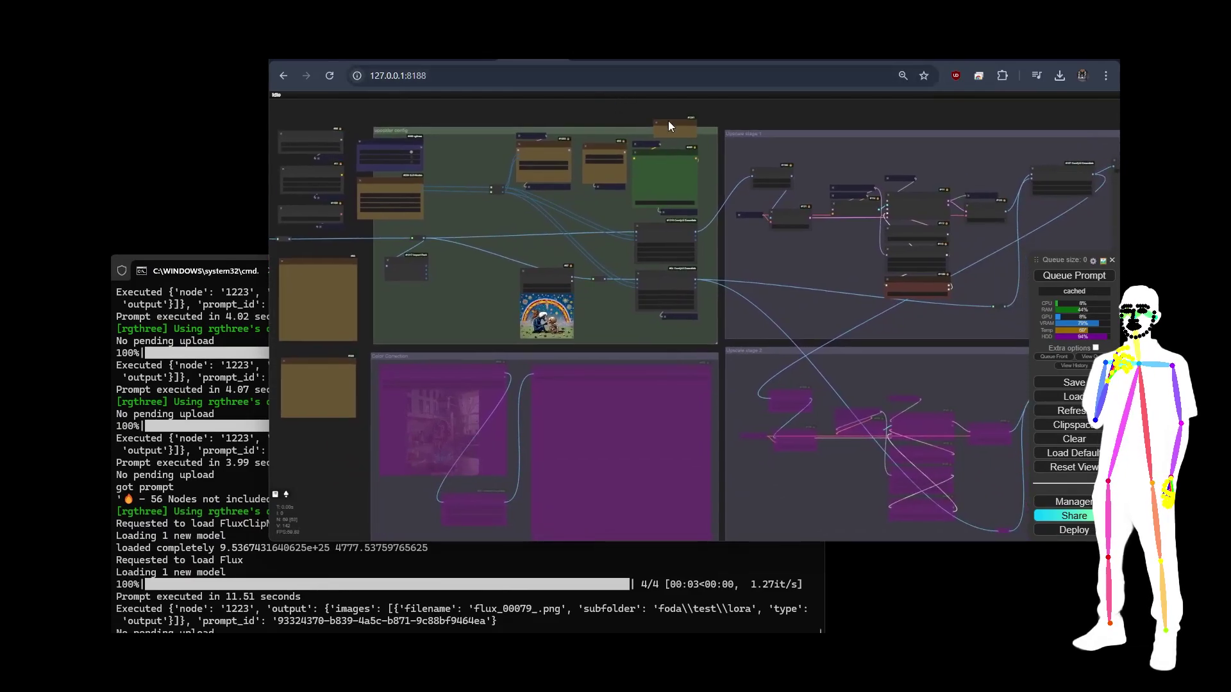
scroll(488, 246, down, 3)
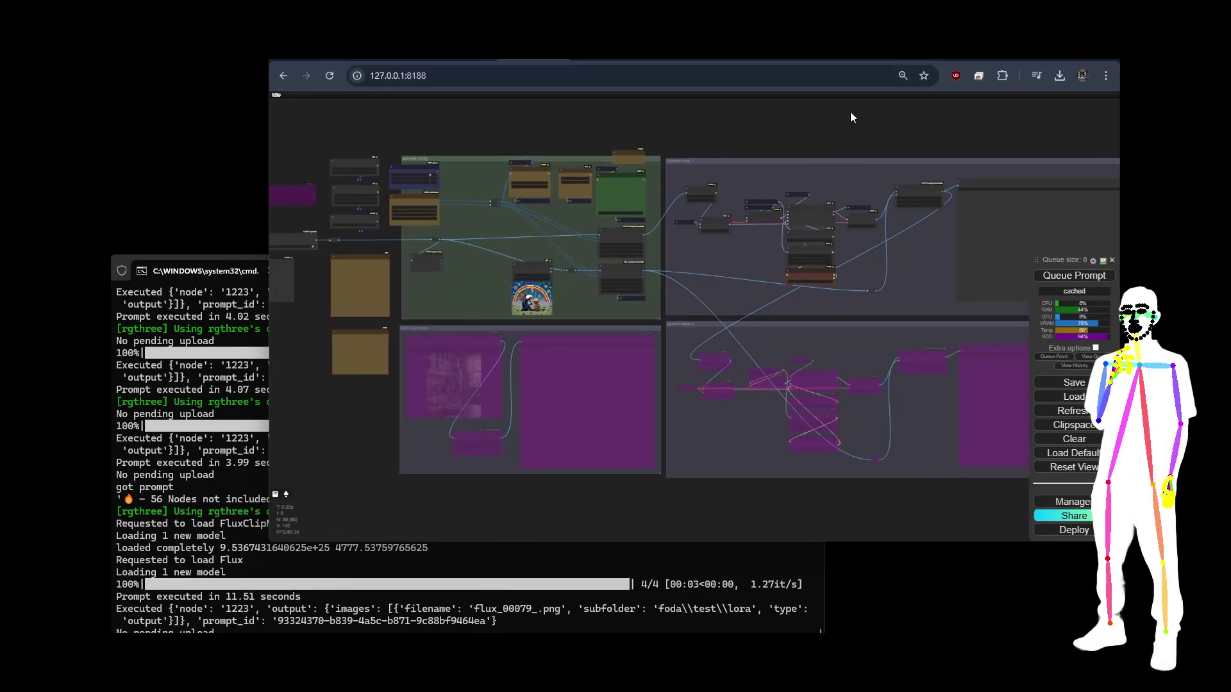
scroll(947, 118, down, 3)
drag(389, 244, 483, 277)
scroll(483, 277, up, 6)
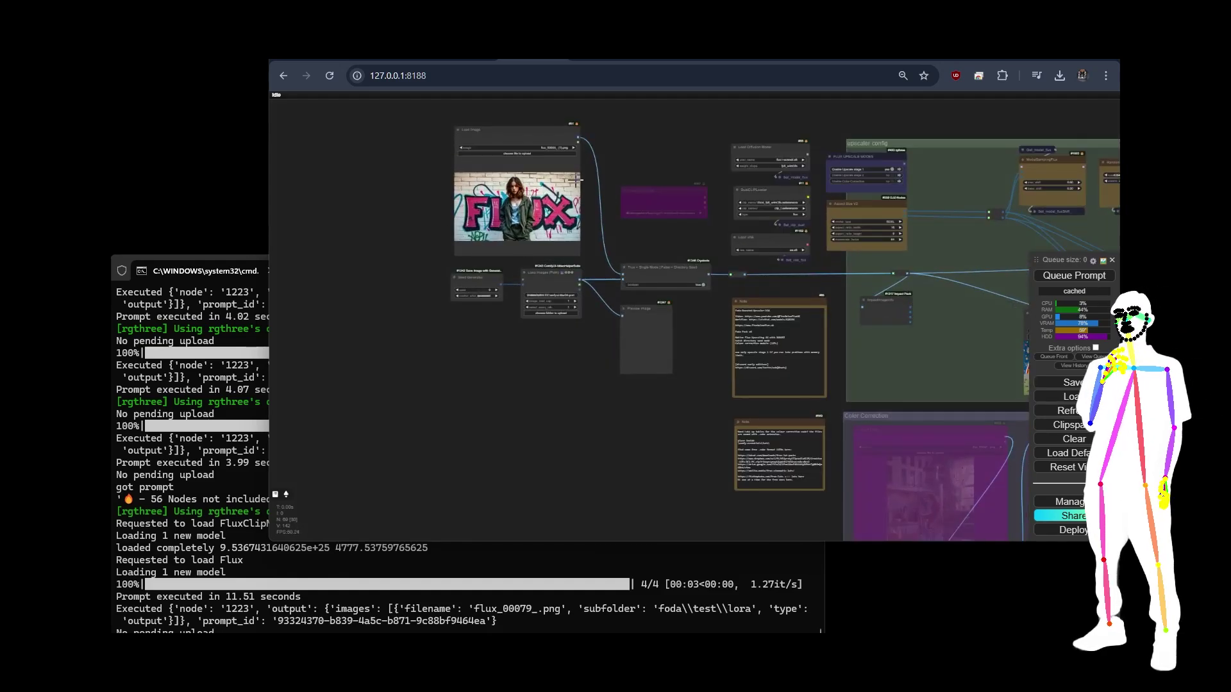
scroll(629, 230, up, 6)
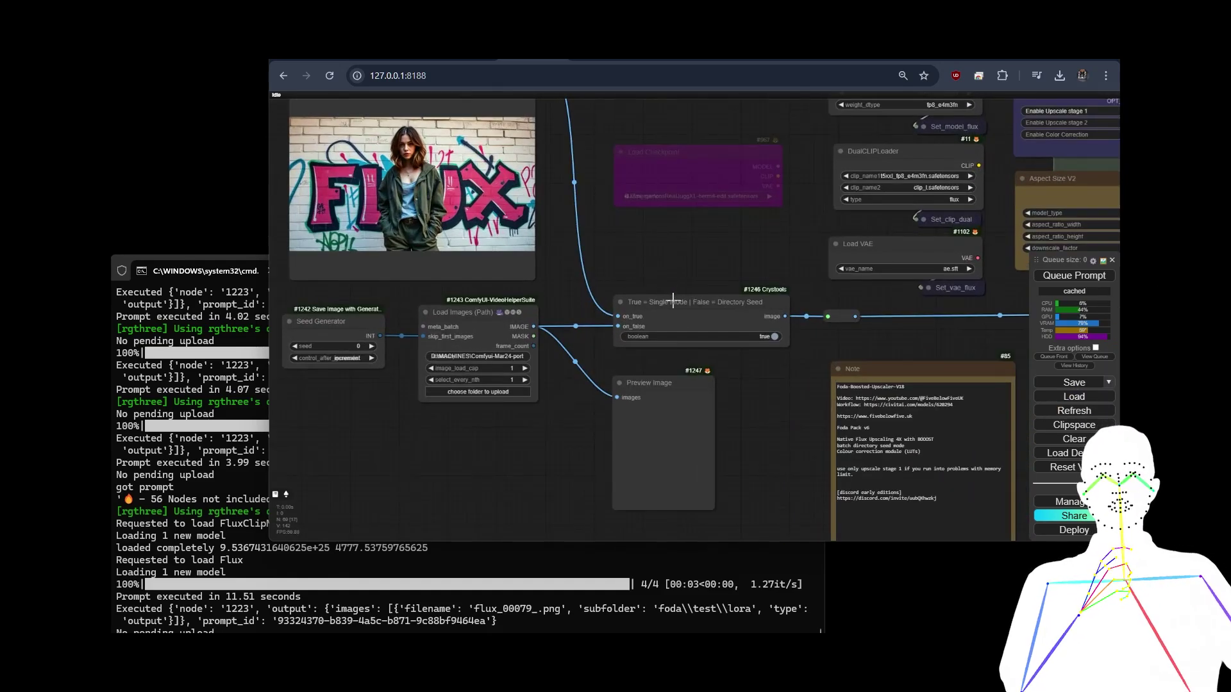
click(672, 301)
scroll(751, 372, up, 5)
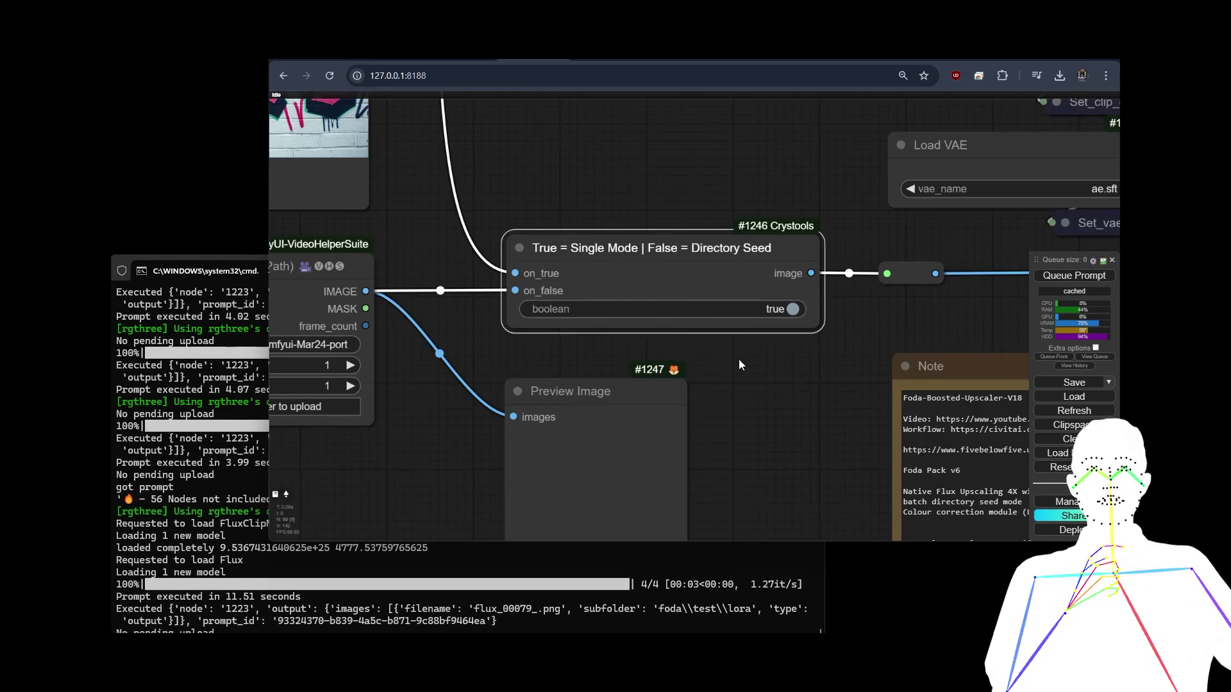
scroll(809, 442, down, 5)
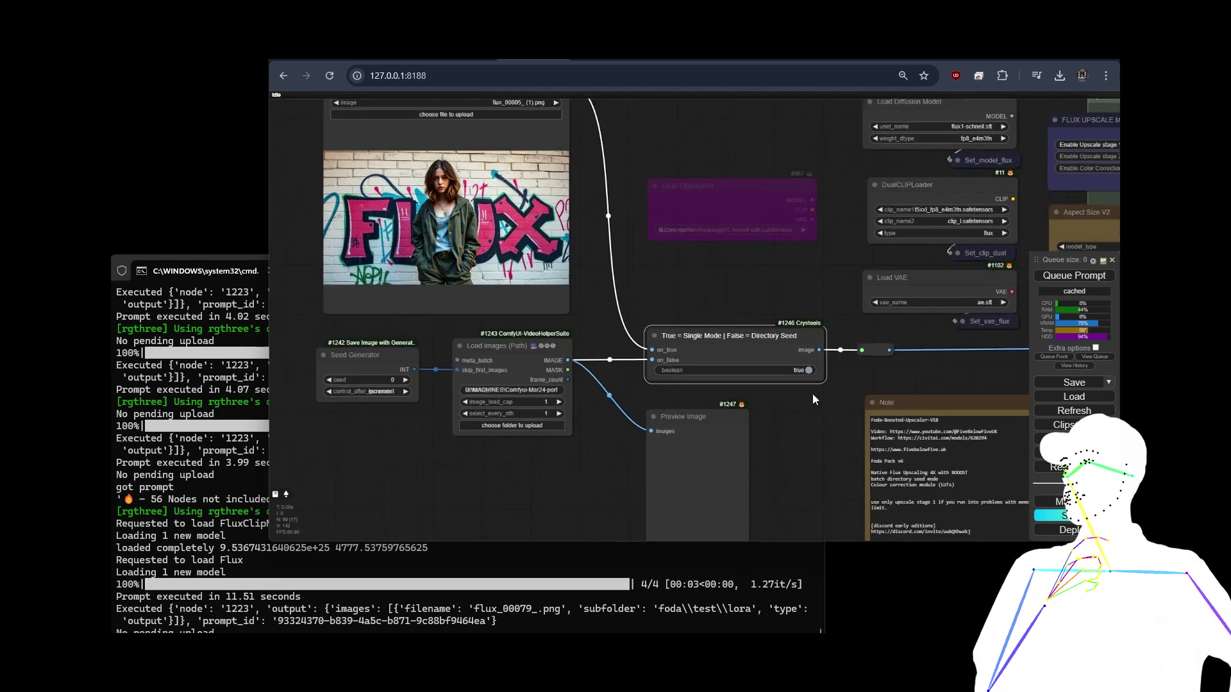
scroll(812, 394, up, 5)
Flip the seed mode switch's boolean to false for directory loading.
click(809, 352)
scroll(806, 423, down, 5)
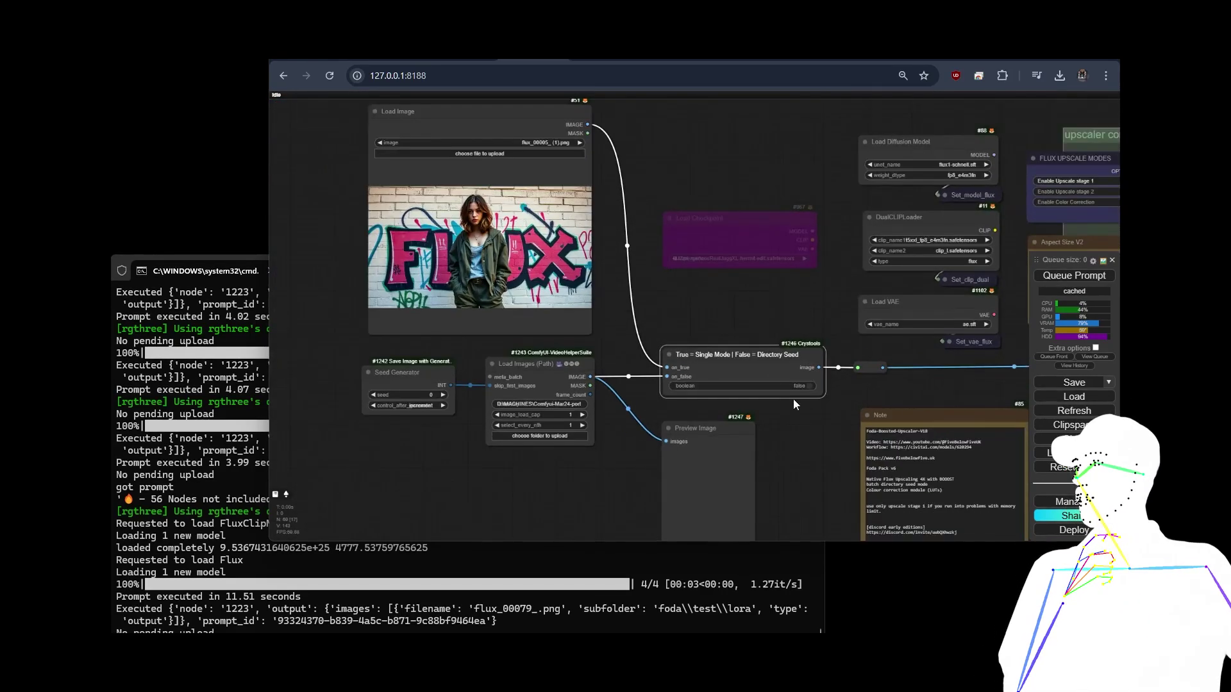
drag(735, 314, 735, 271)
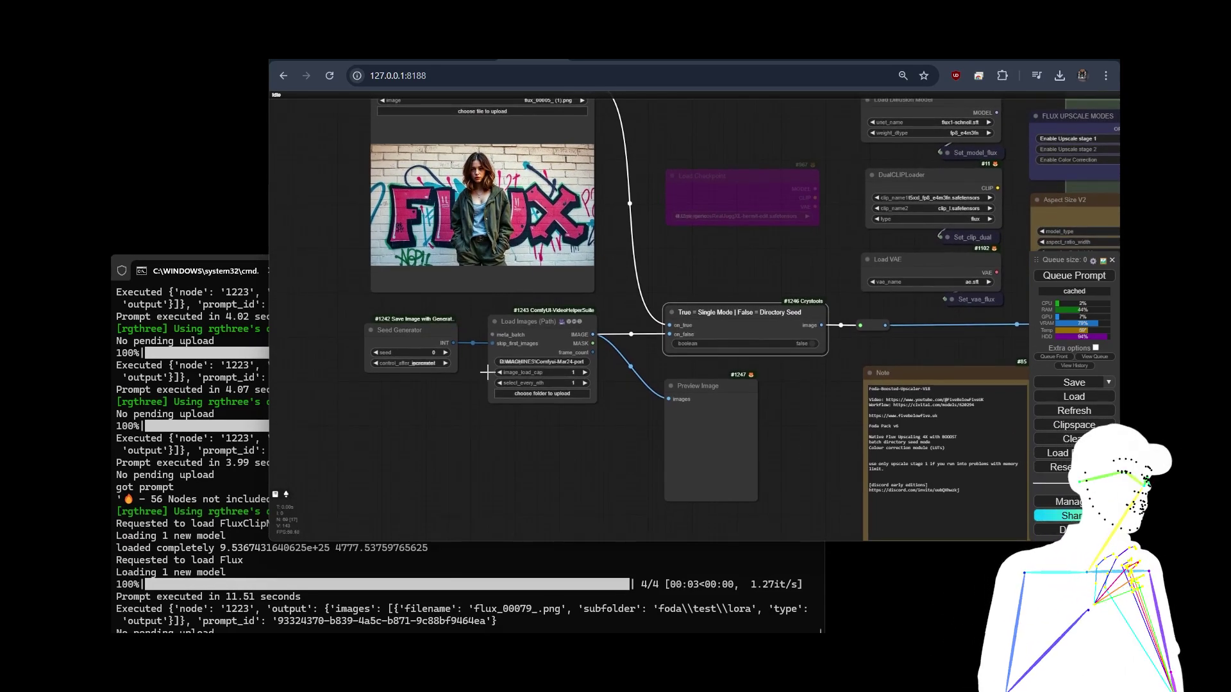
scroll(488, 372, up, 5)
Edit the Load Images (Path) directory field and jump to the start of its path.
click(579, 354)
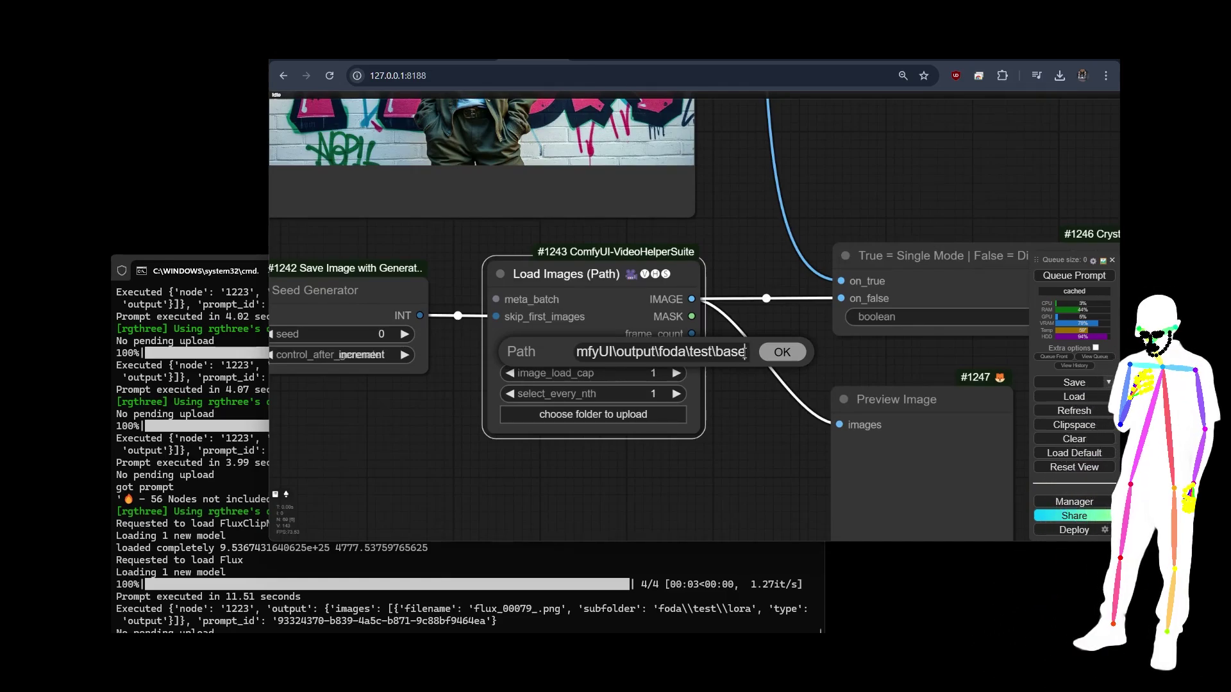
key(Home)
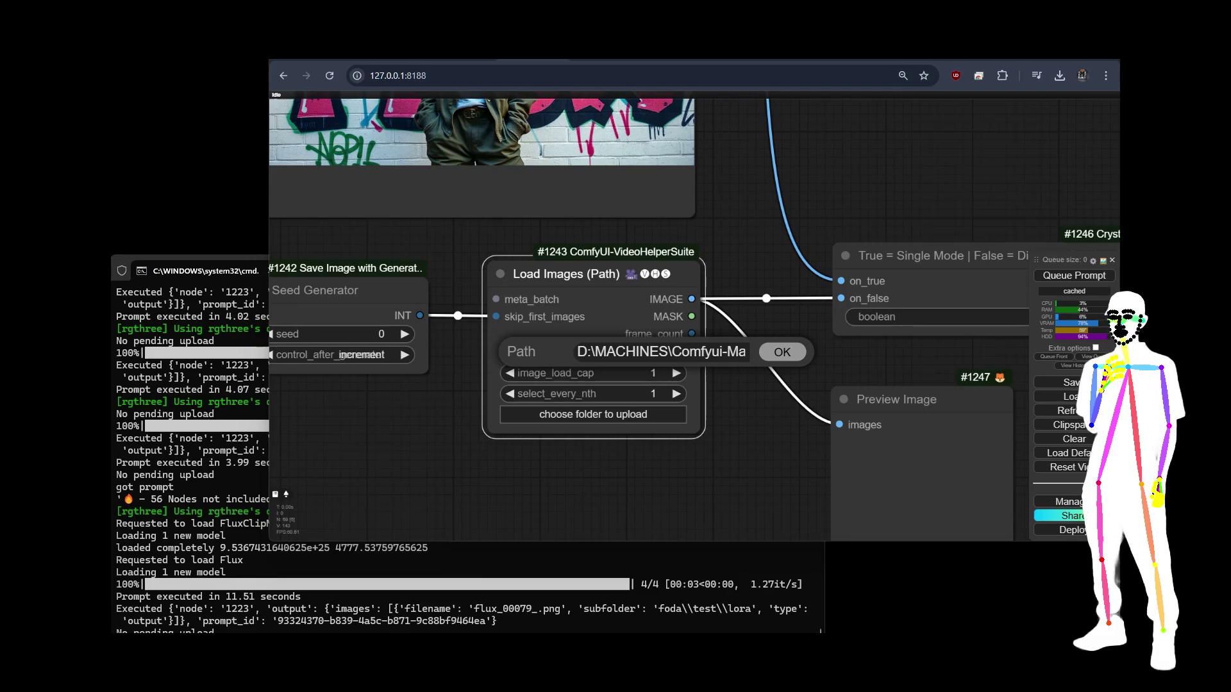
In File Explorer, open the output\foda\test\lora folder of generated images.
key(alt+Tab)
drag(613, 264, 695, 248)
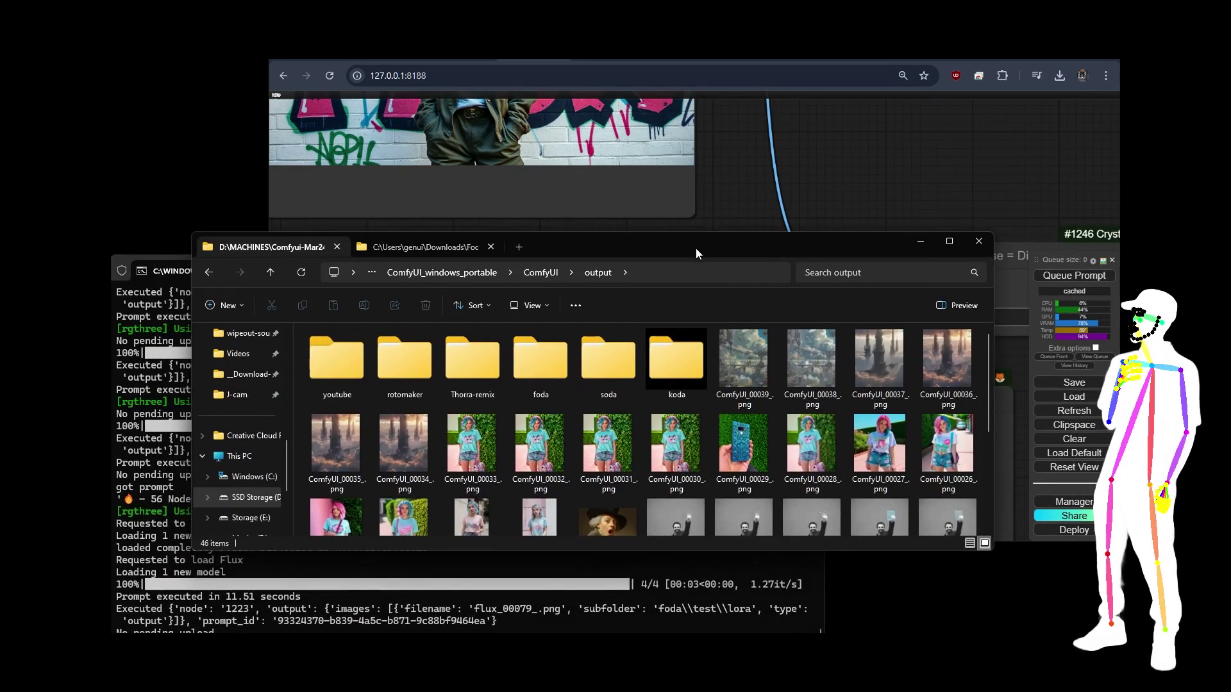
double_click(545, 376)
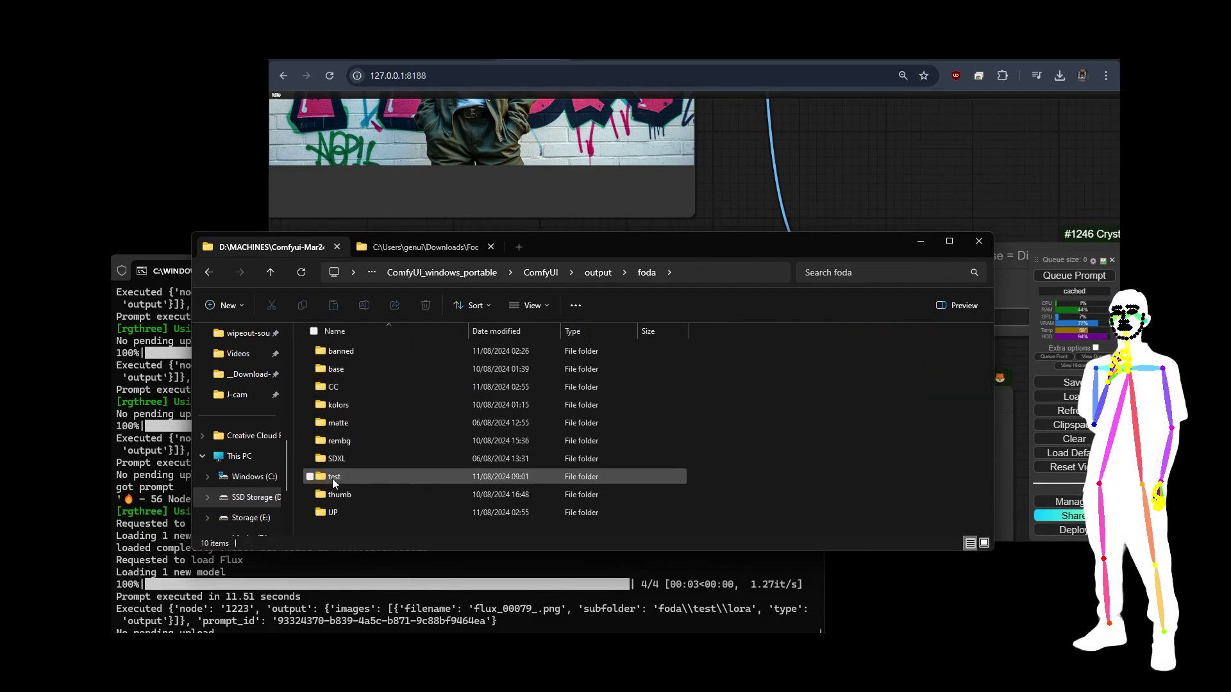
double_click(333, 481)
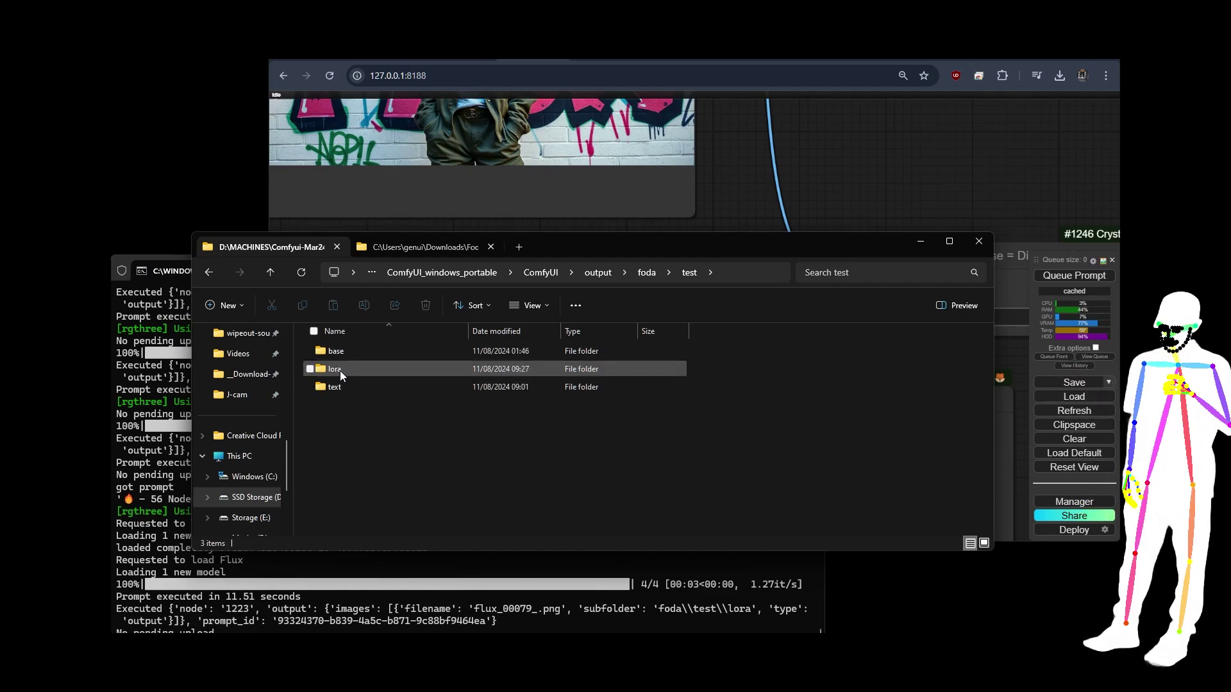
double_click(334, 370)
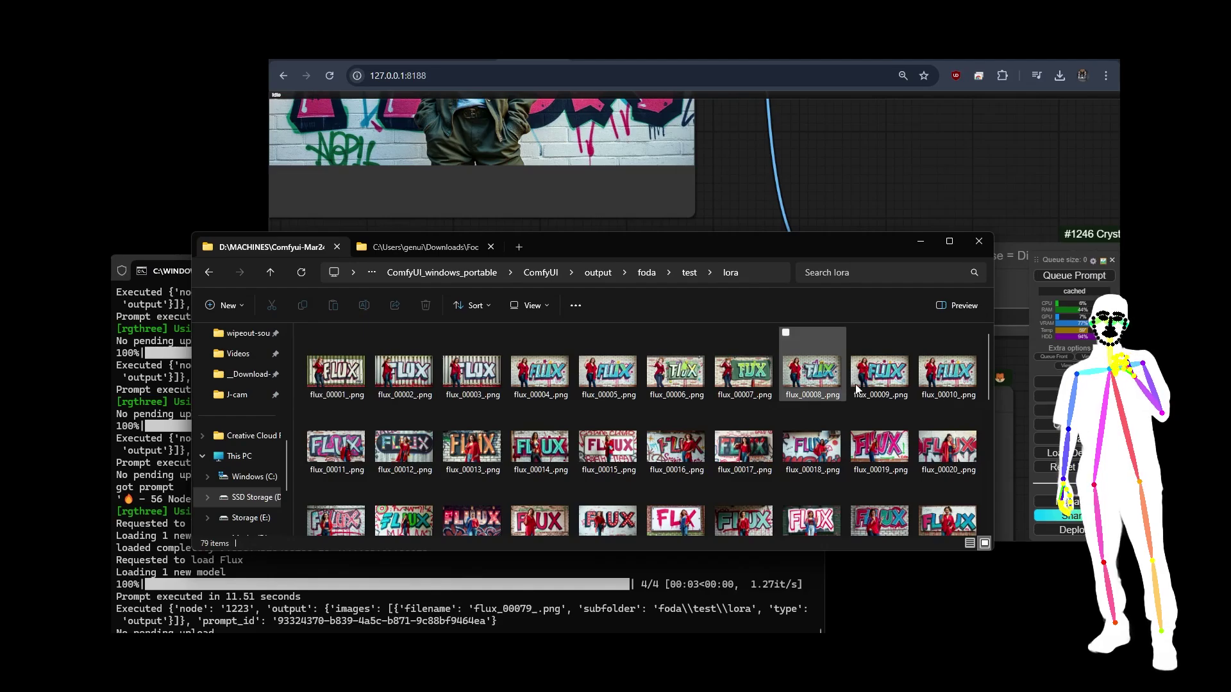
Preview the newest image, then drag flux_00040_.png onto the ComfyUI image node.
scroll(910, 381, down, 5)
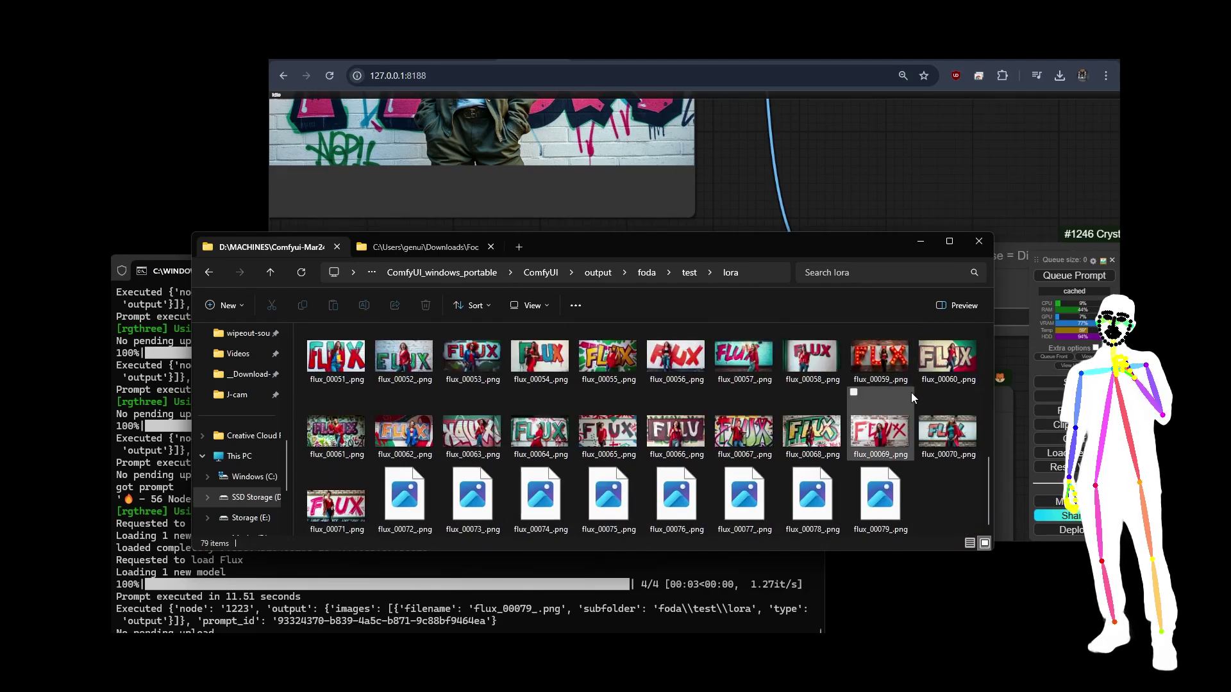
click(877, 511)
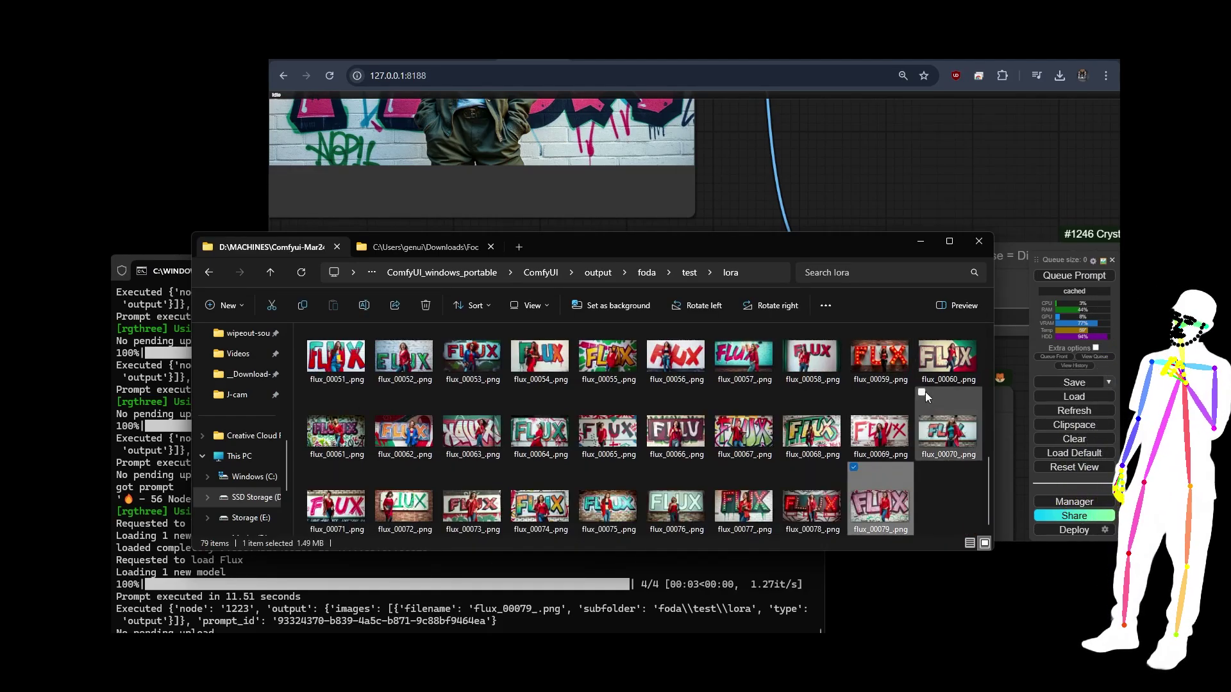
click(949, 312)
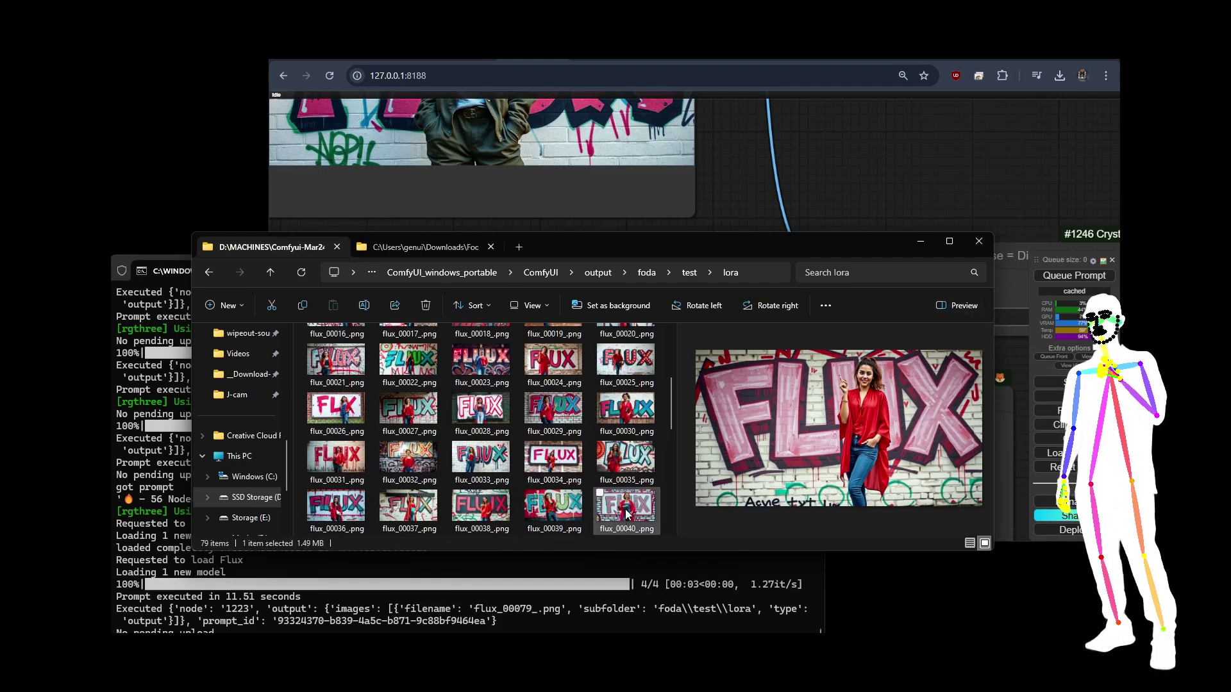
drag(627, 513, 596, 152)
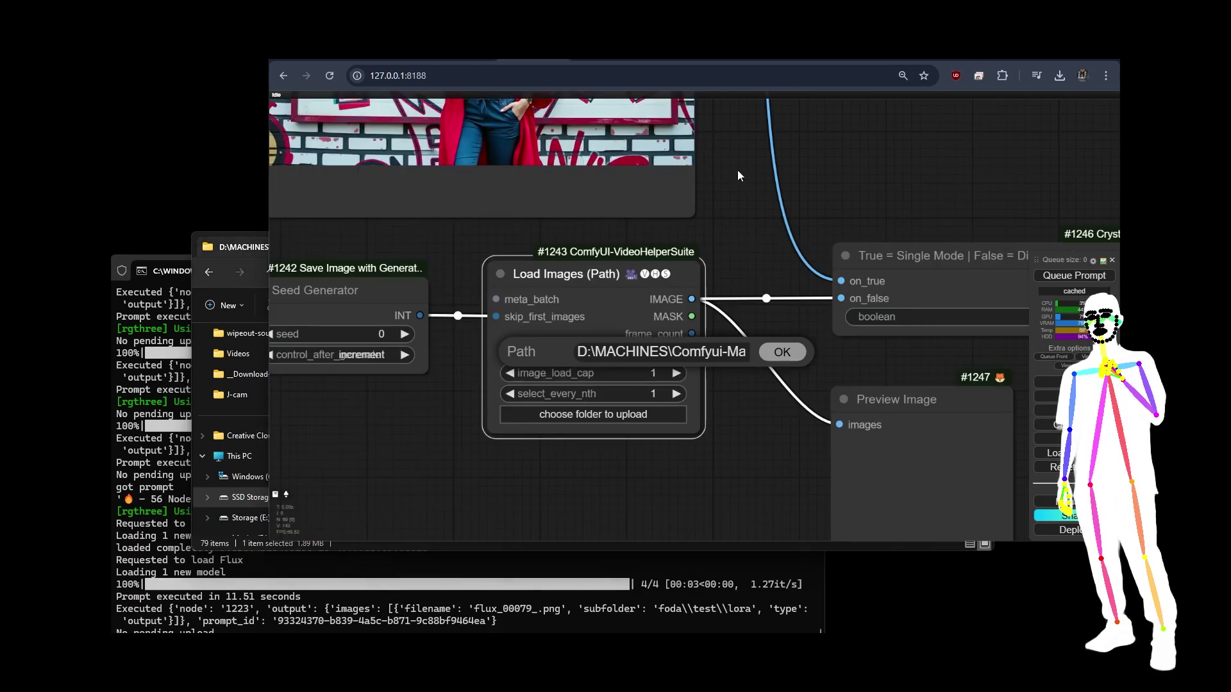
Copy the lora folder path from Explorer and paste it into the Load Images directory field, confirming it.
drag(737, 176, 839, 410)
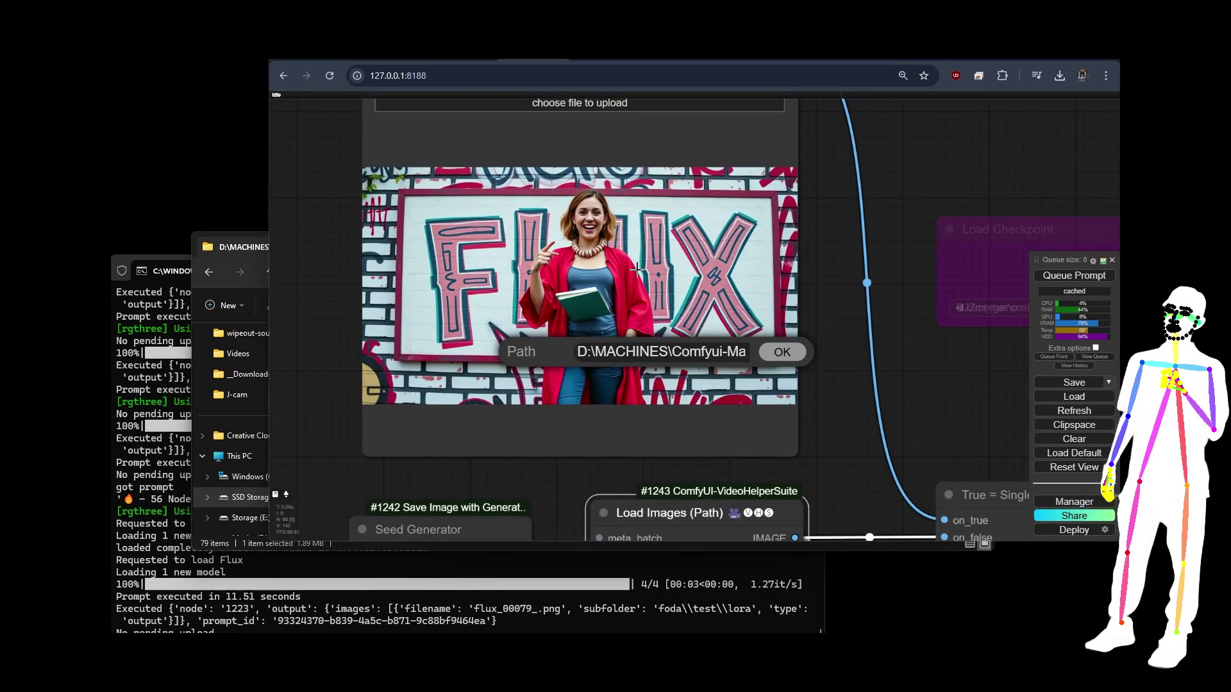
click(766, 354)
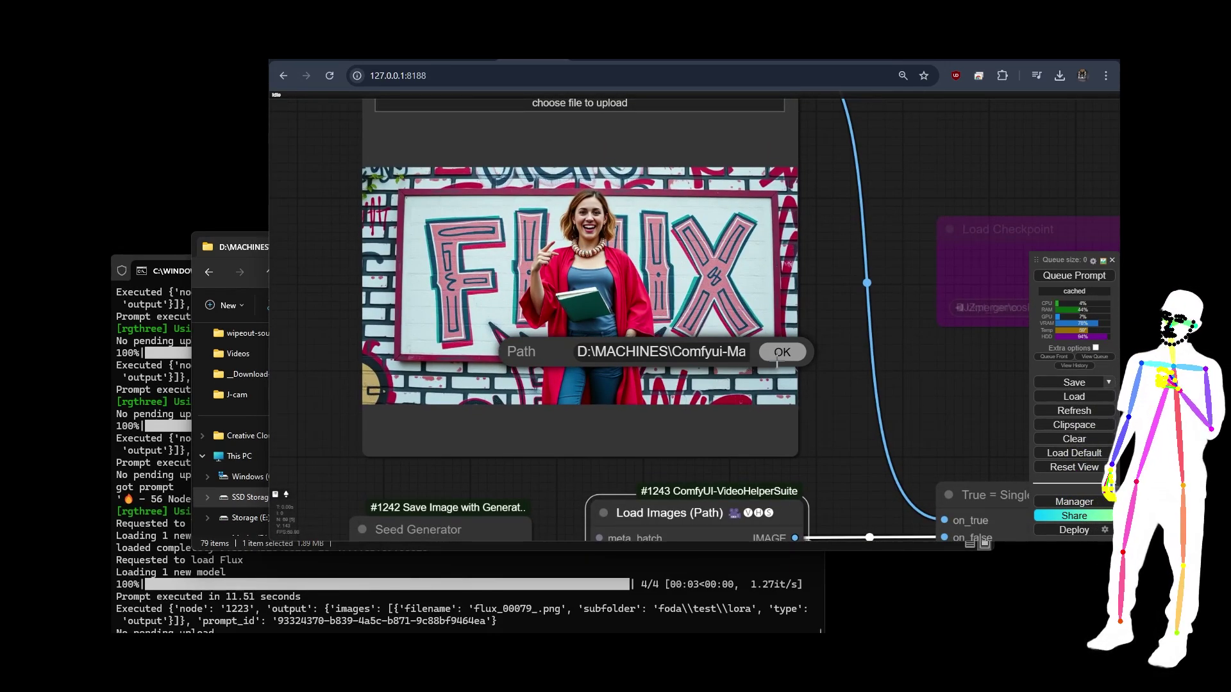
click(252, 276)
click(755, 272)
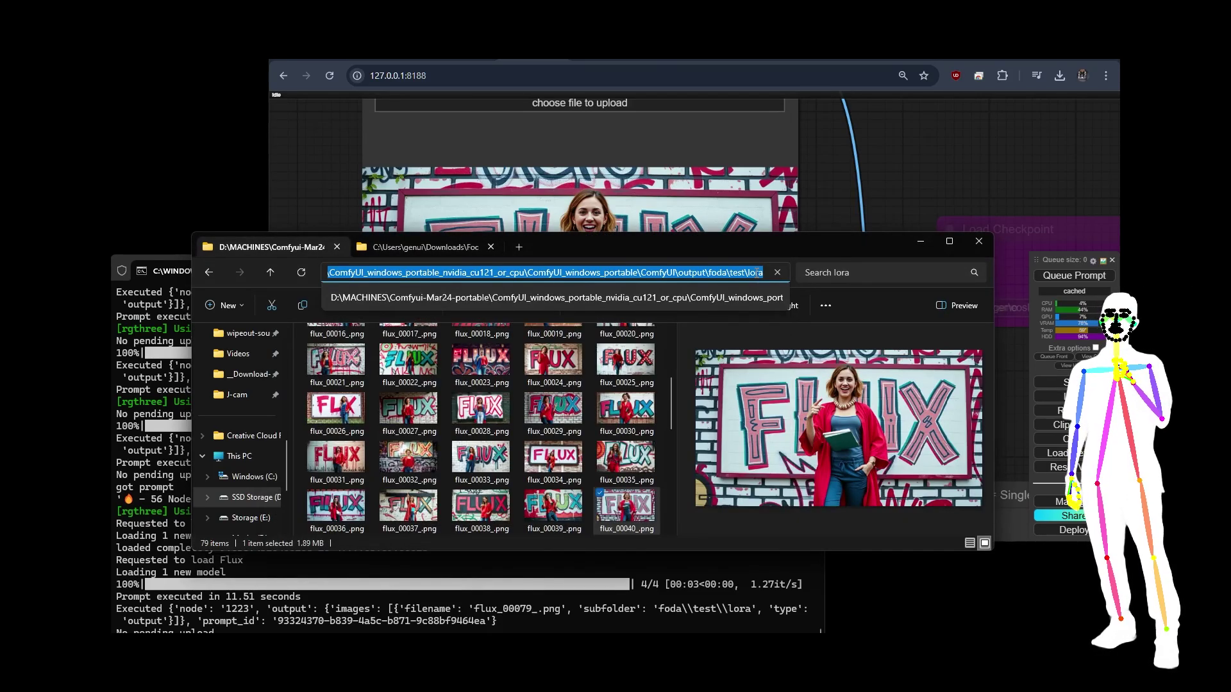
click(813, 144)
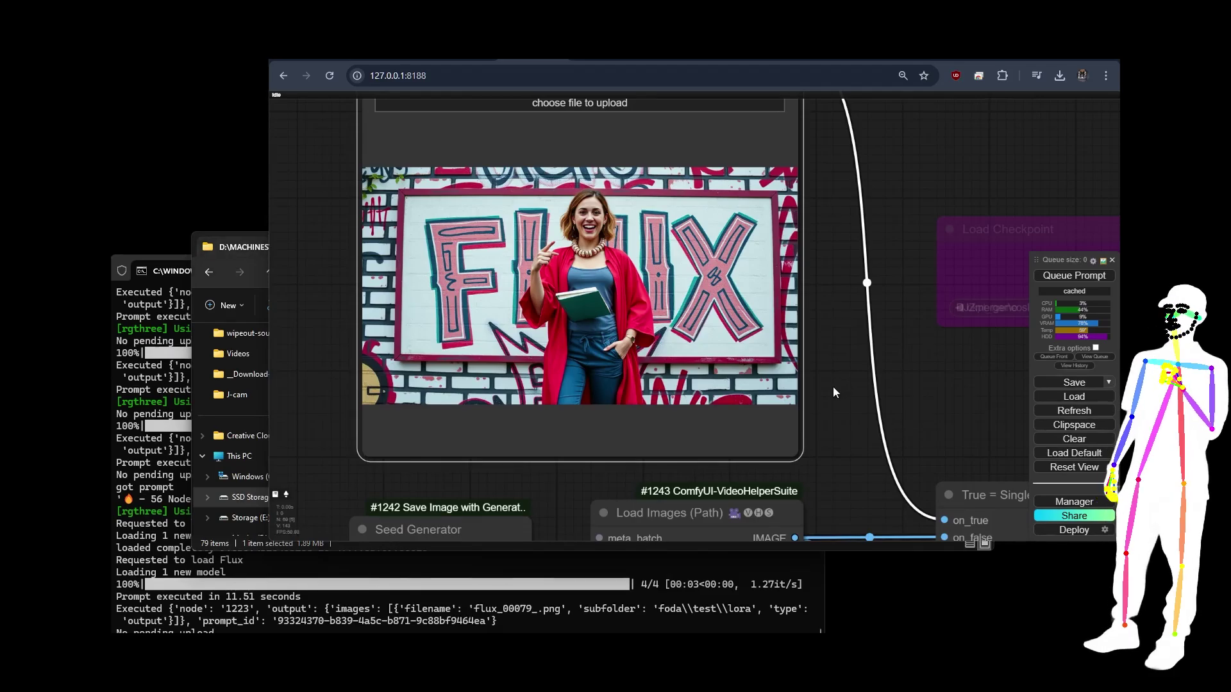
drag(833, 387, 804, 147)
click(676, 338)
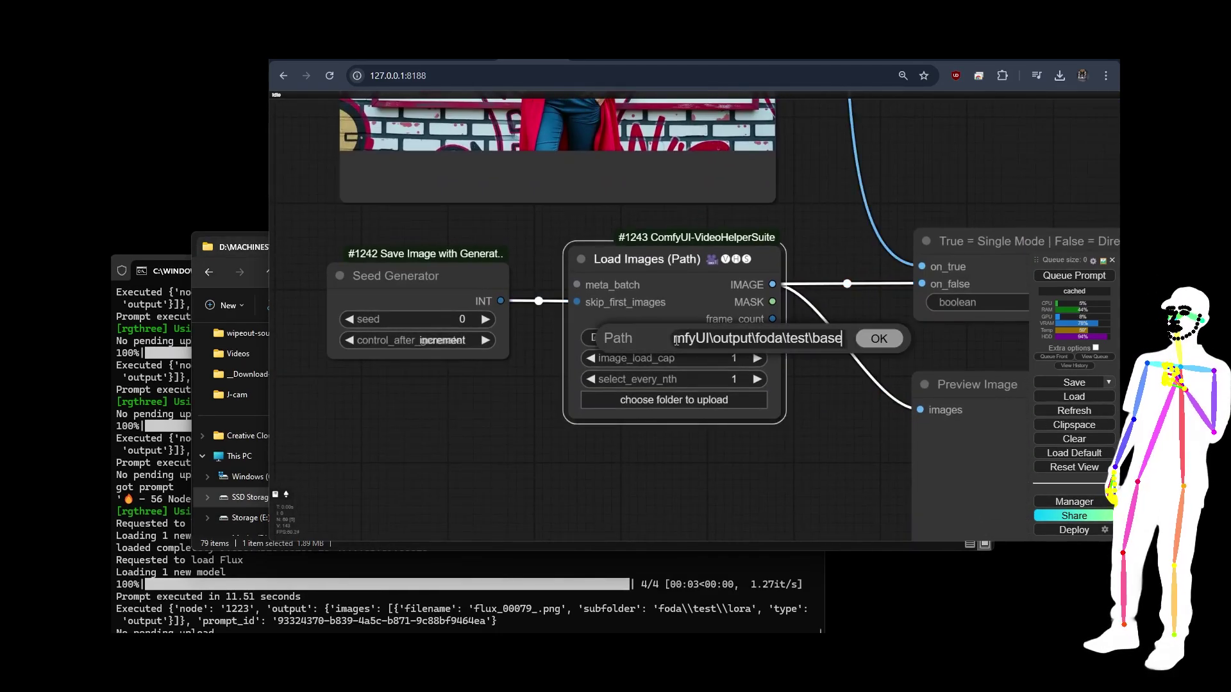
key(ctrl+v)
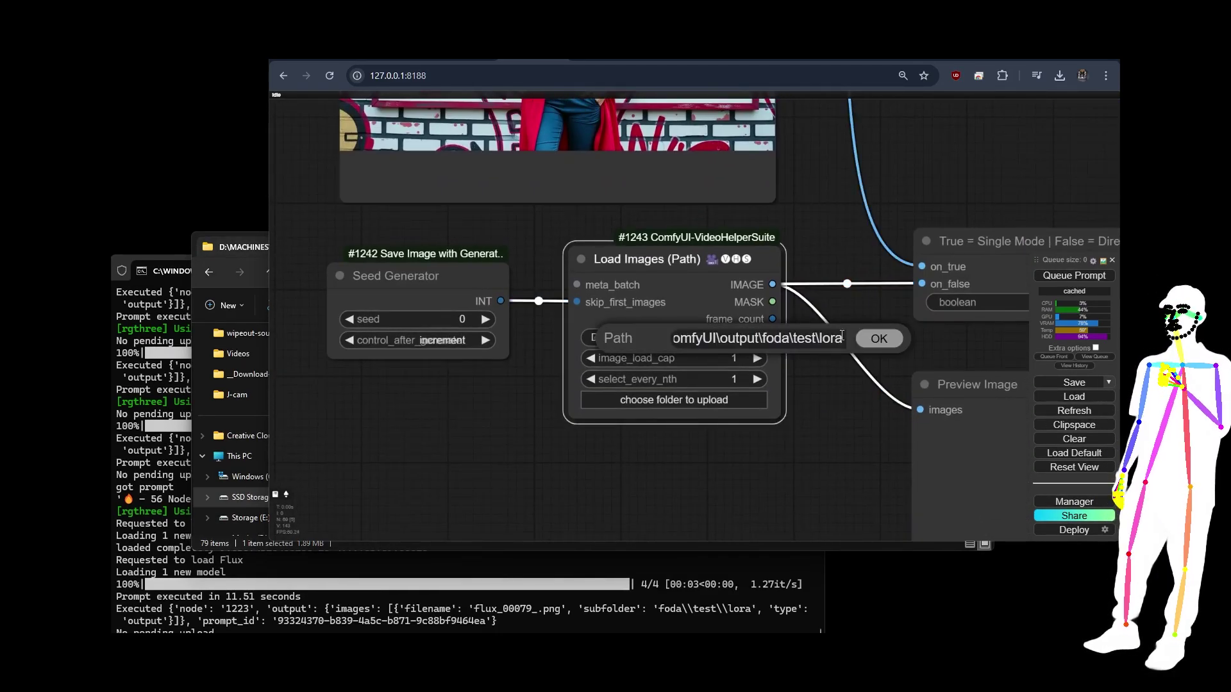
click(880, 339)
click(226, 255)
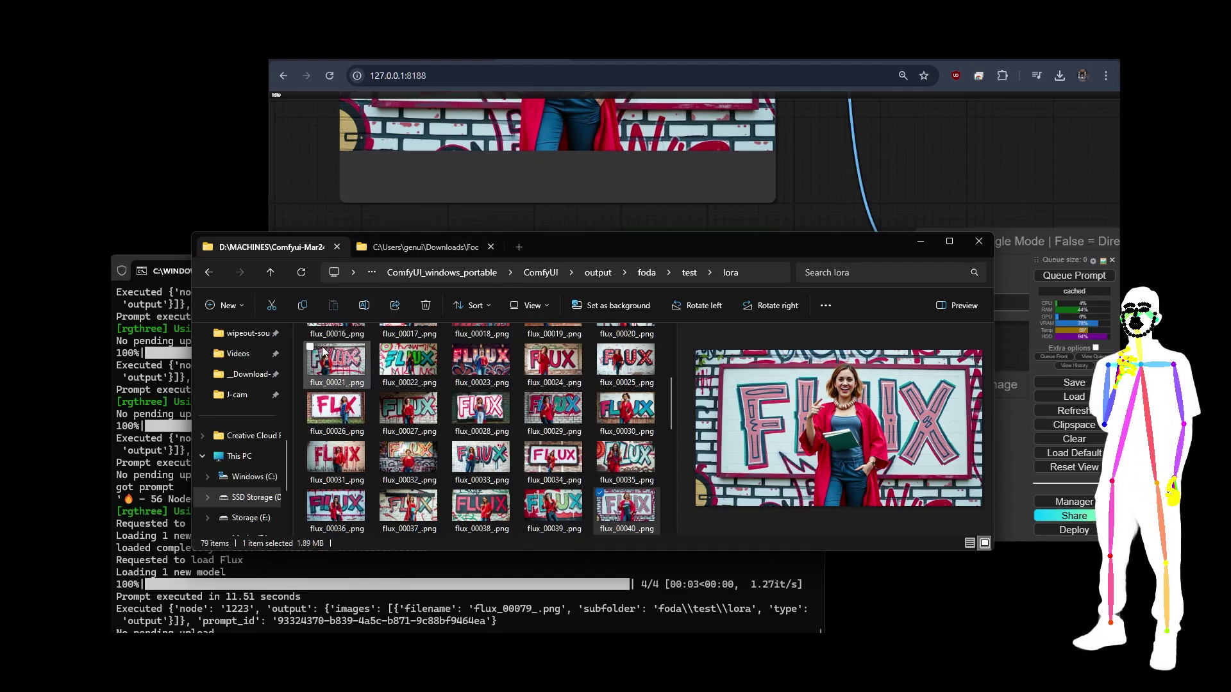
Tick Extra options in the queue panel and enter a Batch count of 79.
click(897, 194)
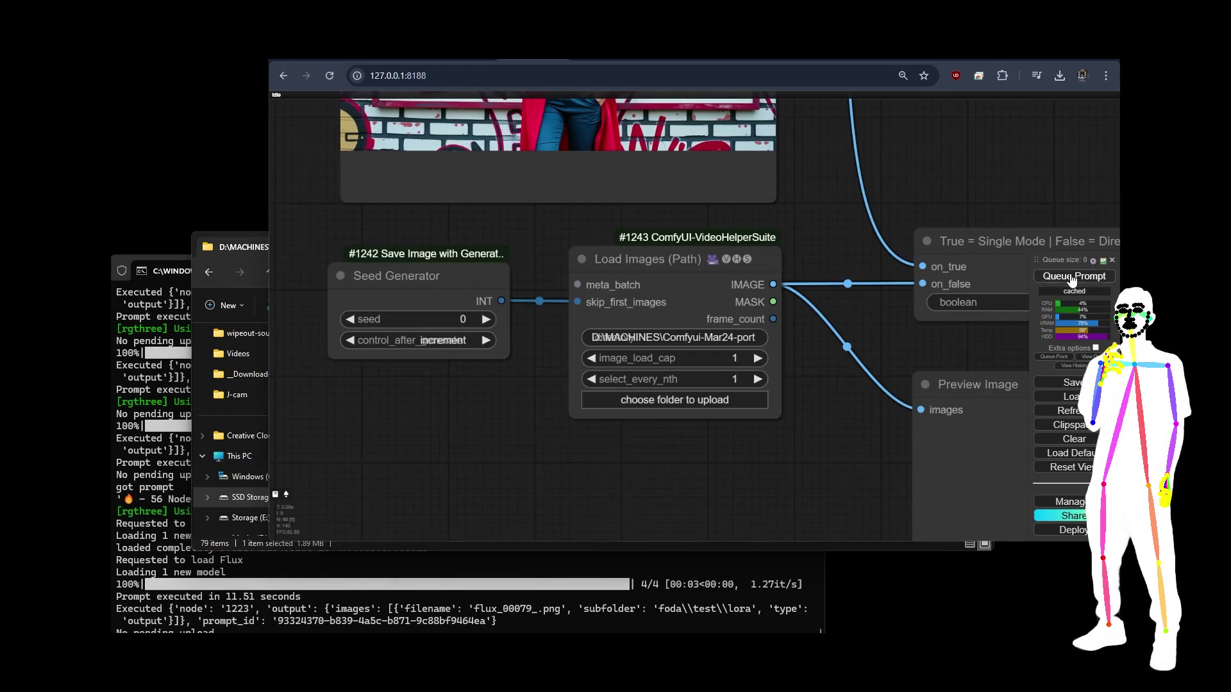
drag(1060, 265, 834, 144)
click(871, 230)
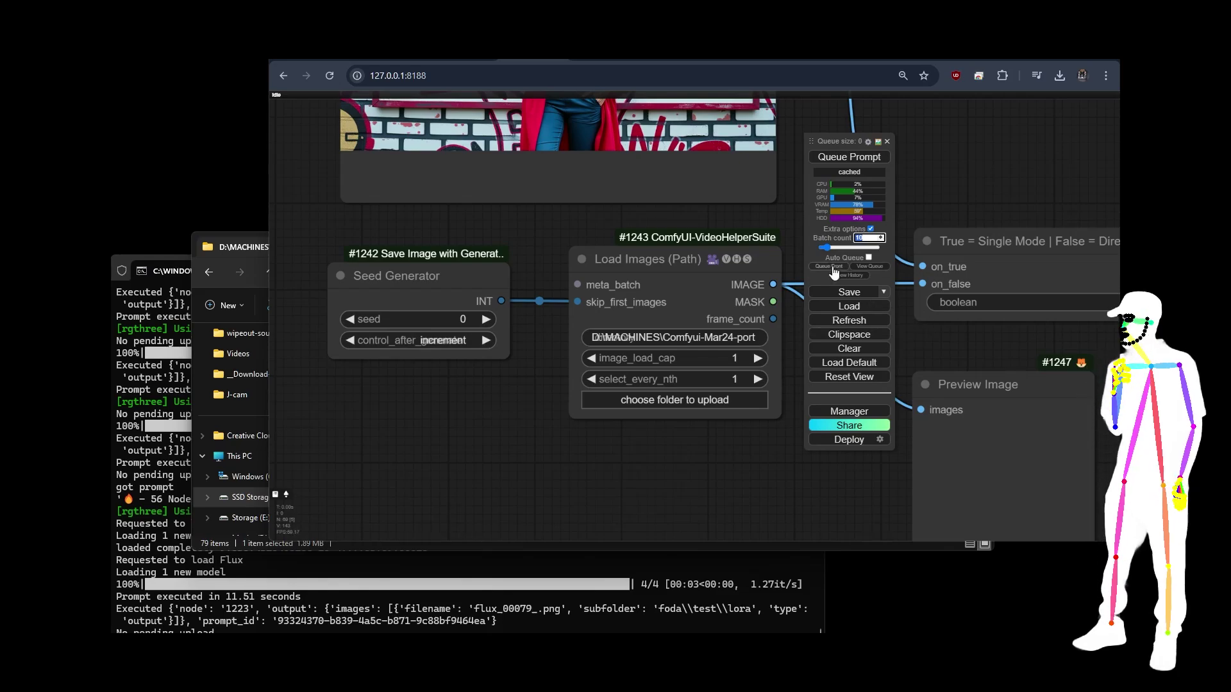
text(79)
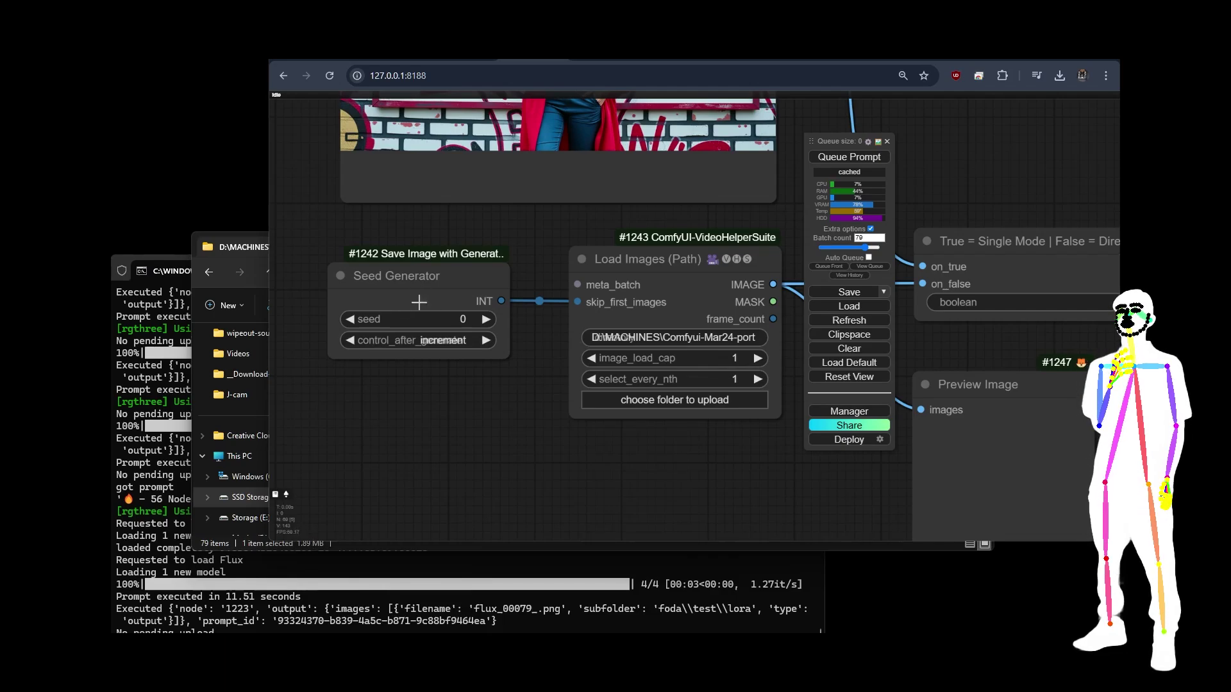
Preview flux_00001.png at the top of the lora folder, then return to ComfyUI.
click(237, 259)
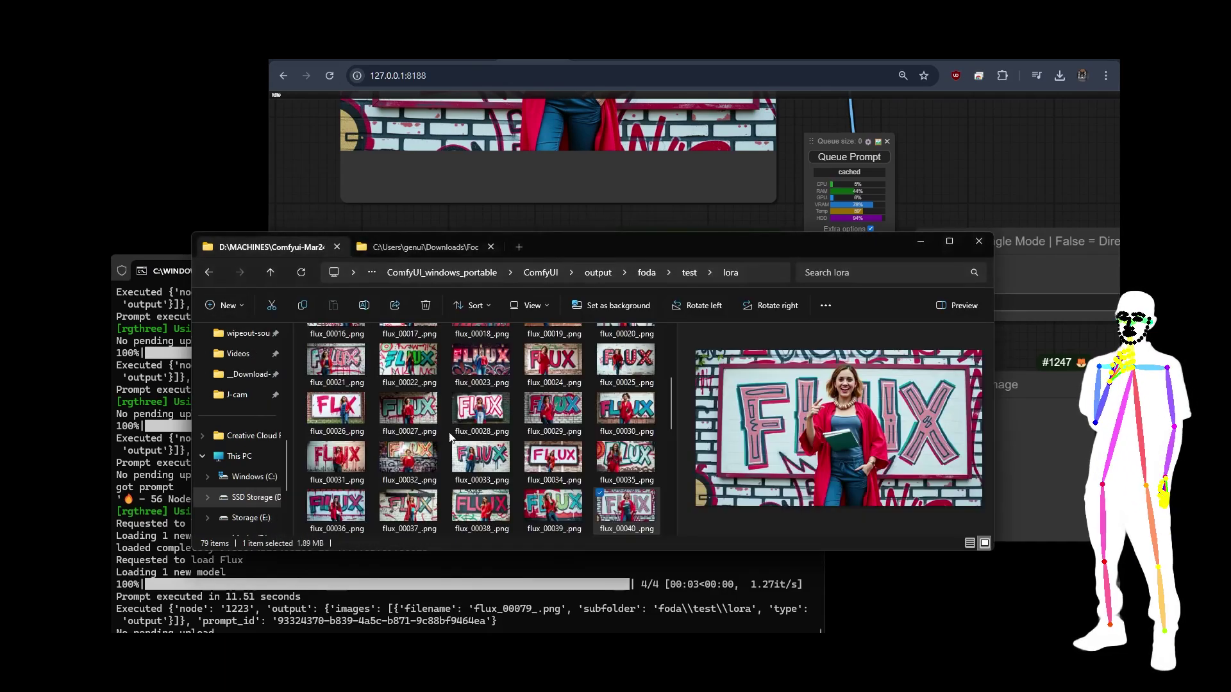
scroll(675, 394, up, 4)
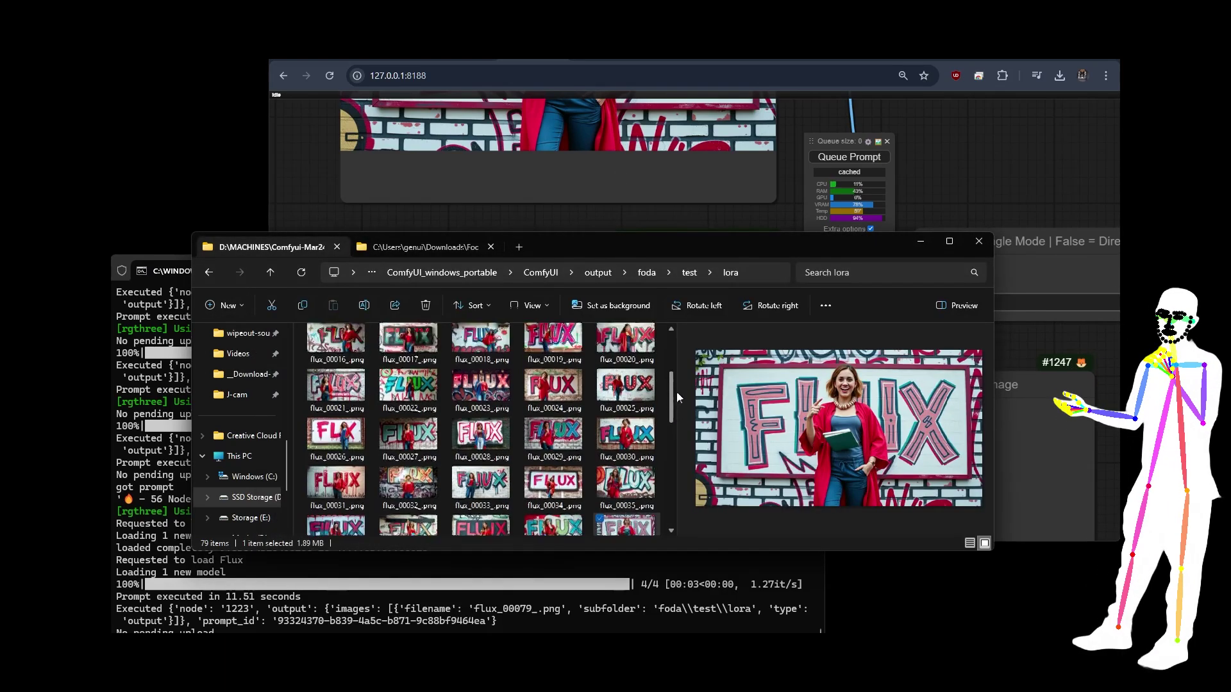
click(336, 349)
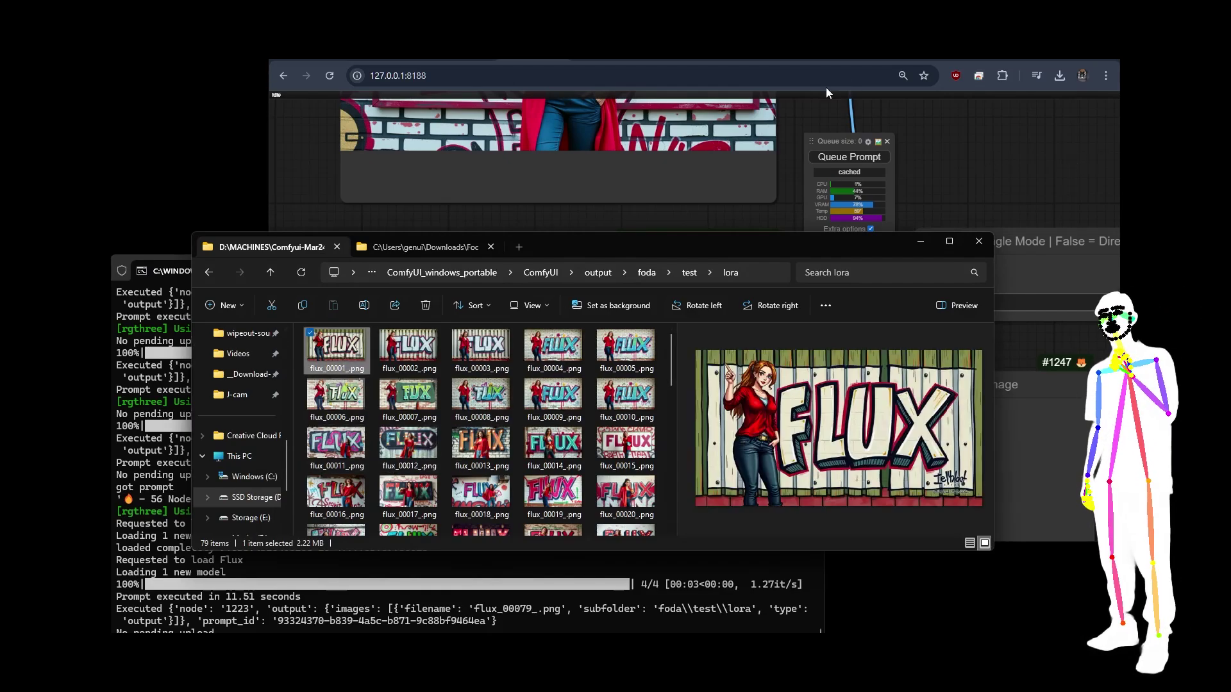
click(1026, 308)
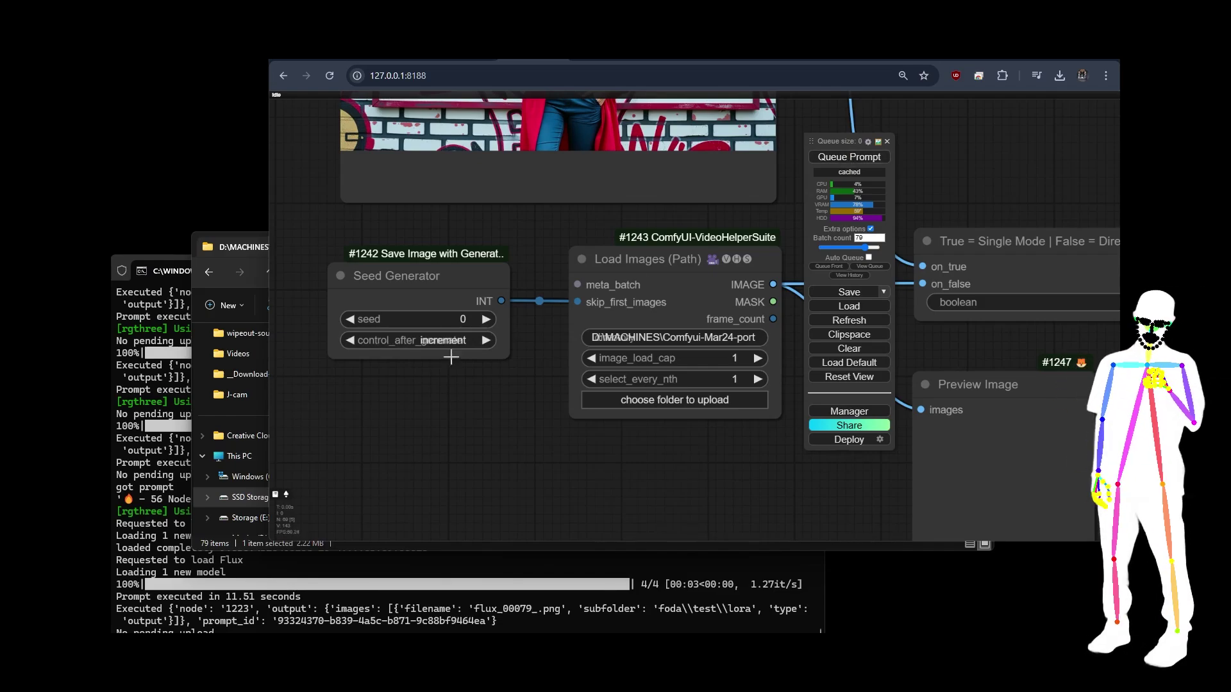
click(486, 318)
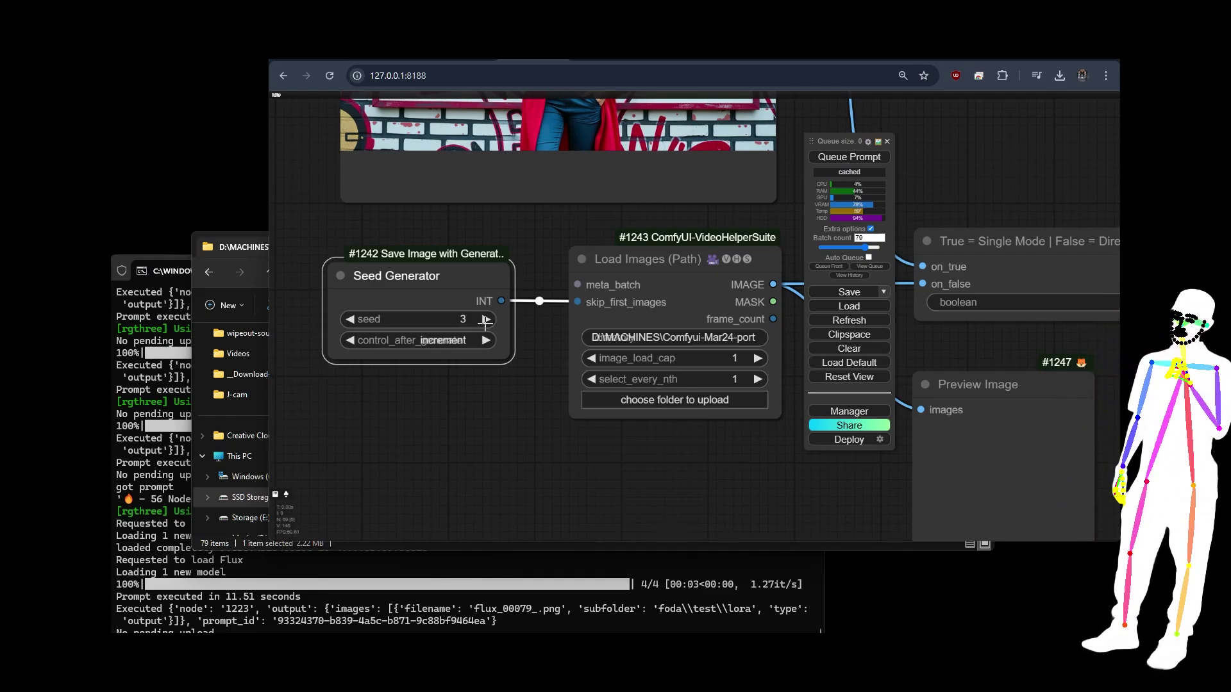
click(470, 321)
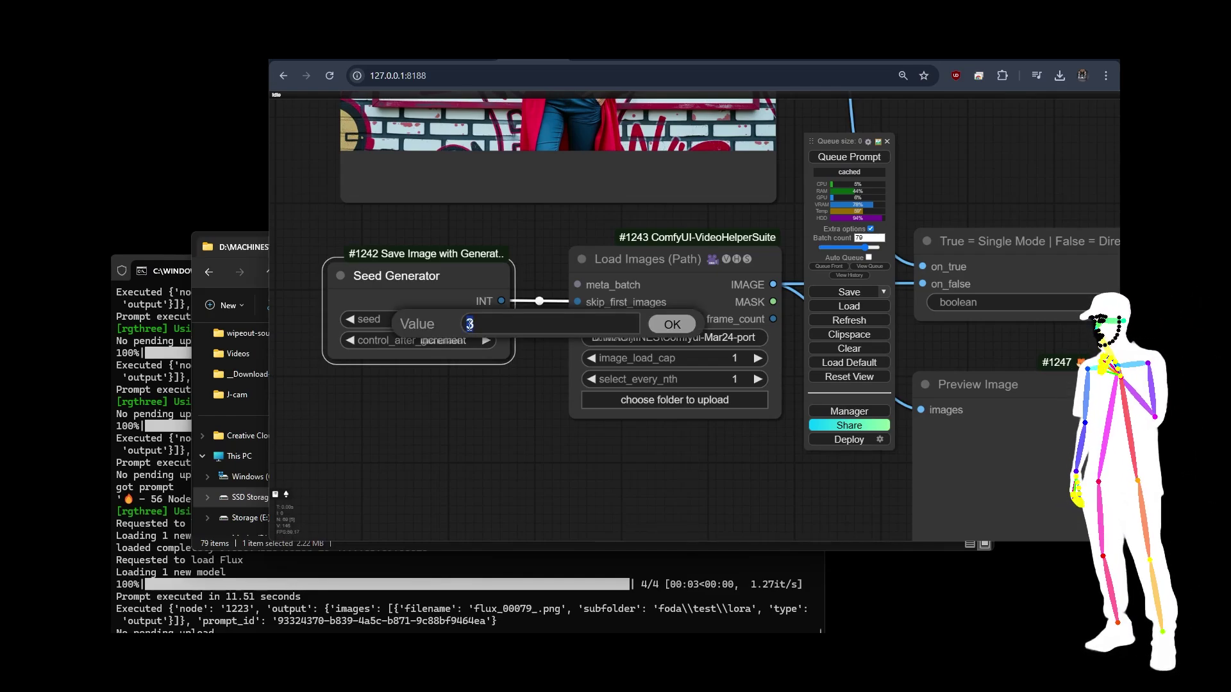
text(0)
key(Return)
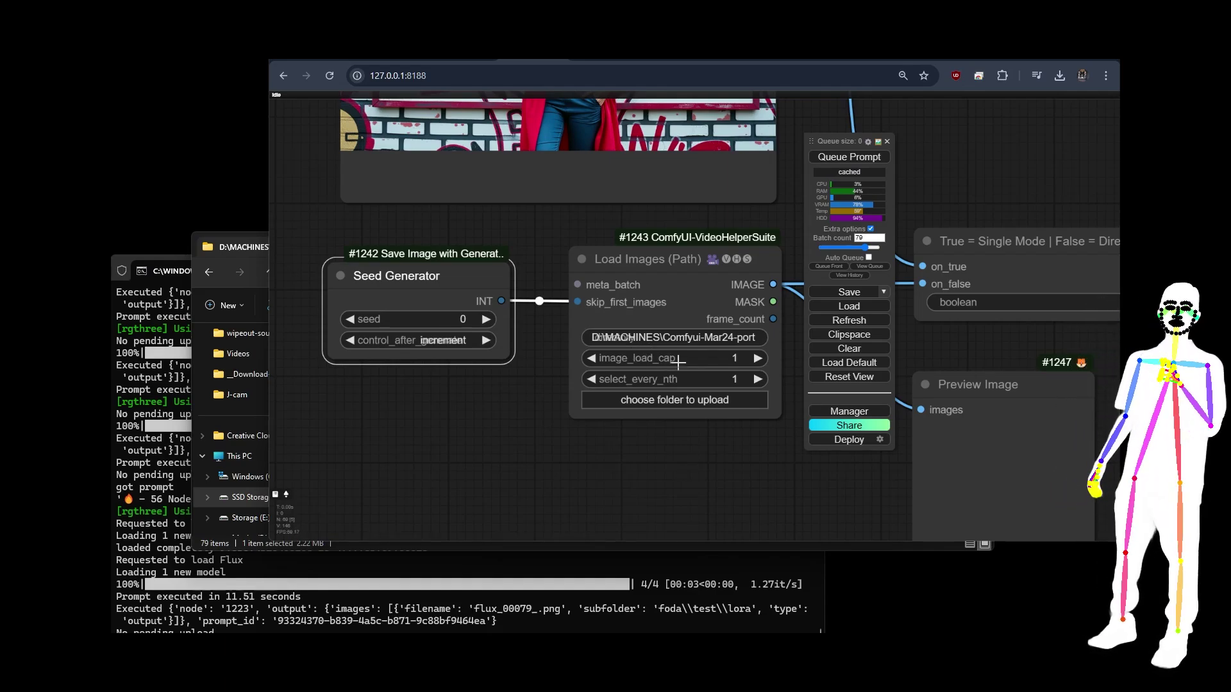
click(737, 364)
text(100)
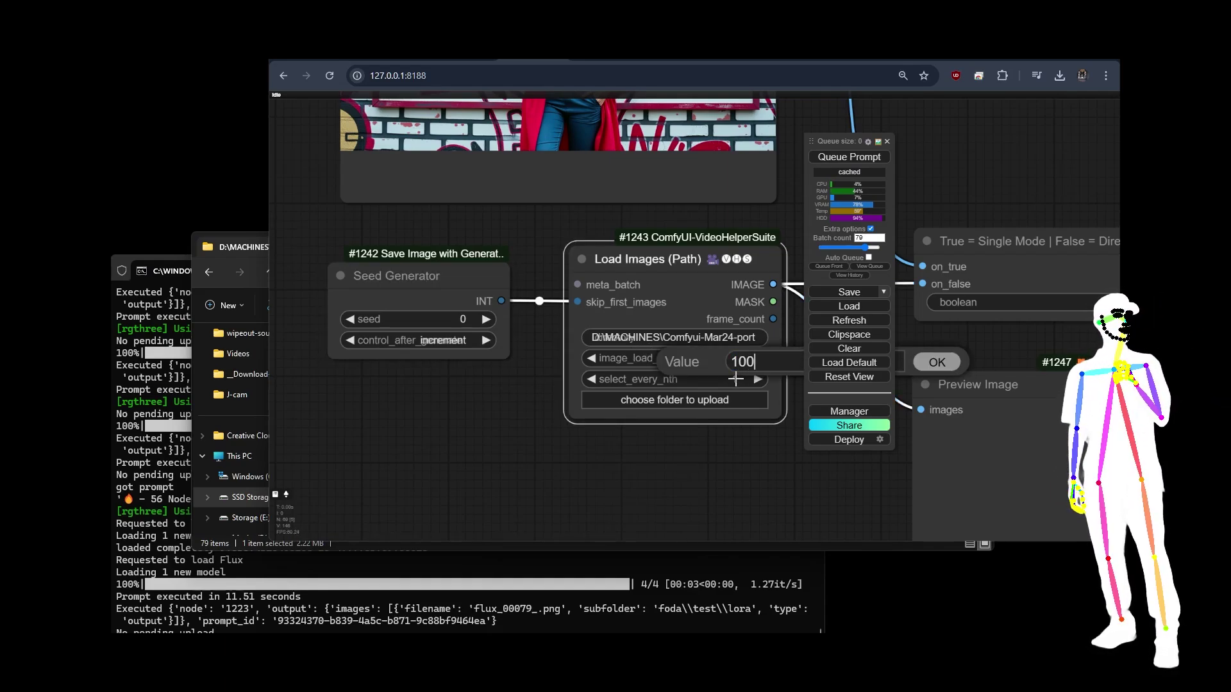
key(Return)
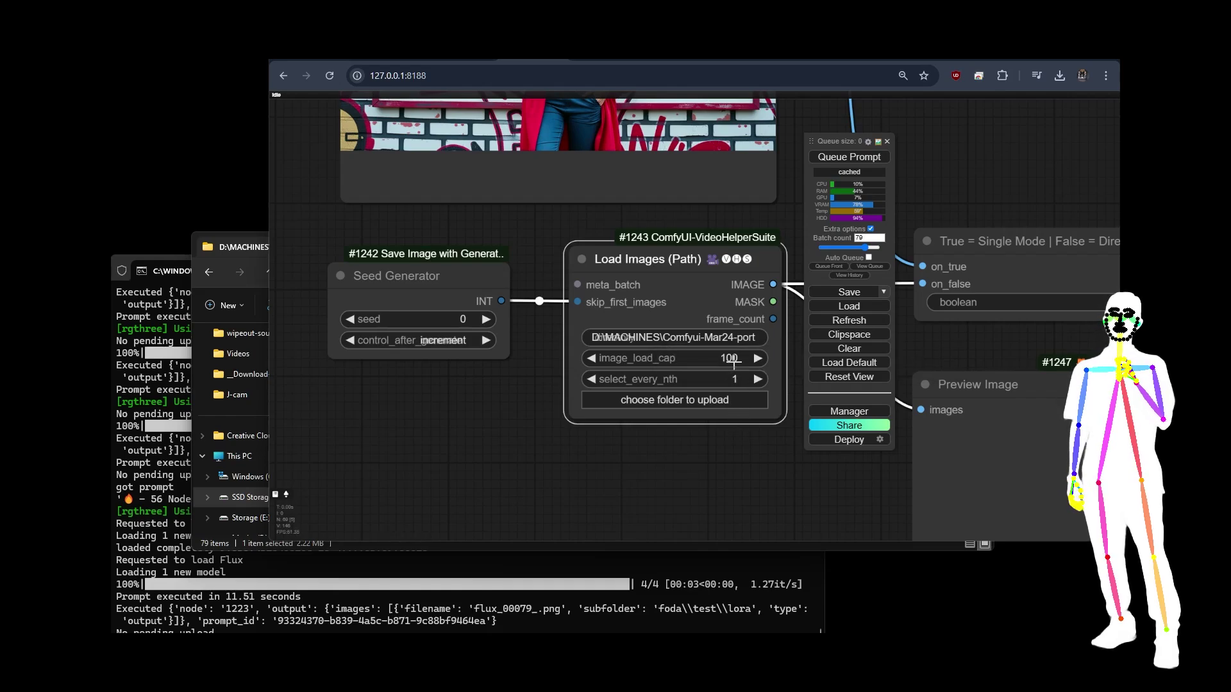
click(734, 360)
text(0)
key(Return)
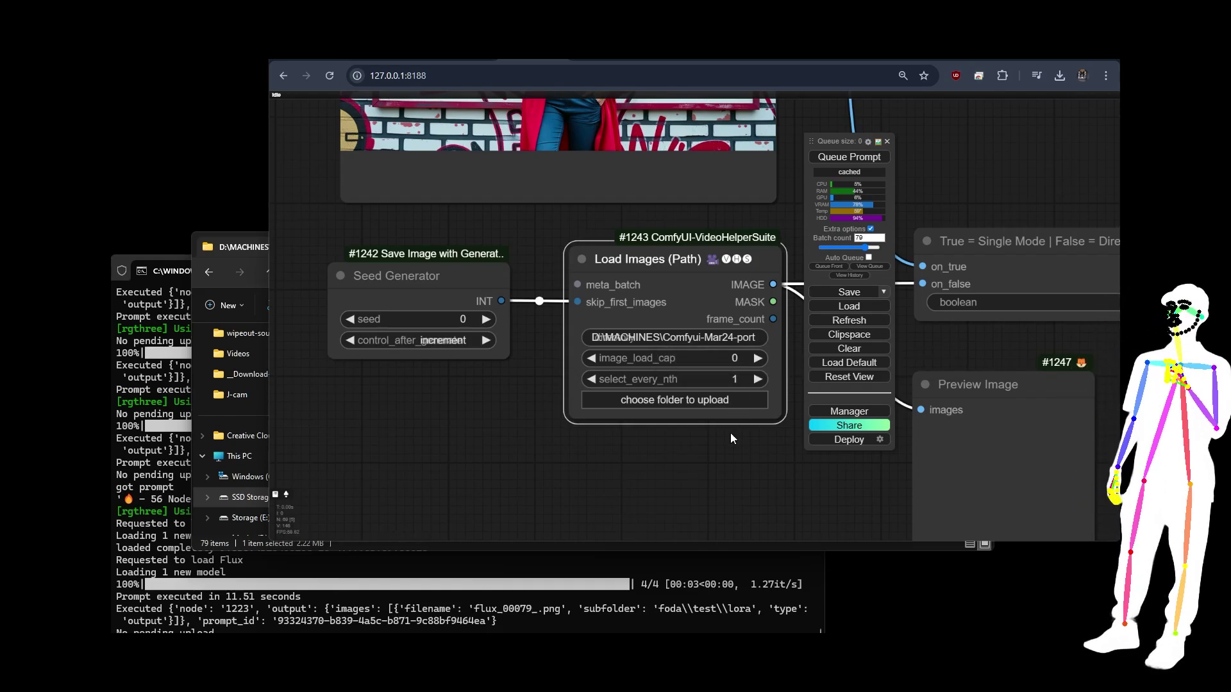
click(735, 361)
text(1)
key(Return)
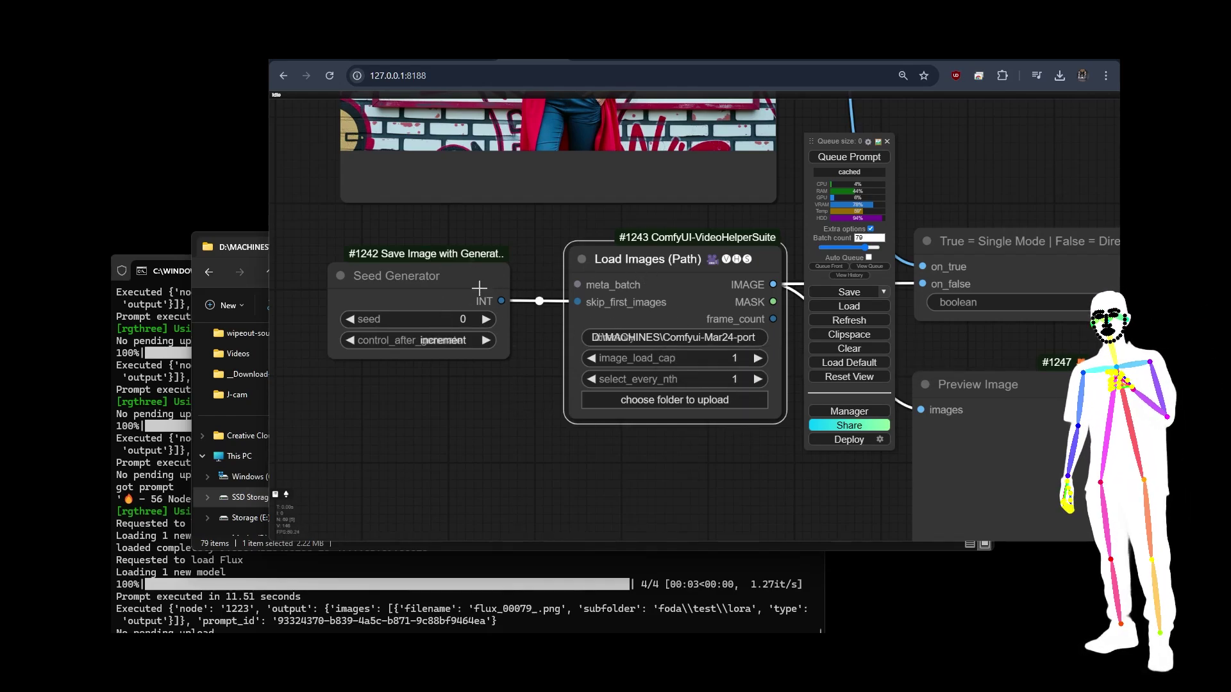
Nudge the Seed Generator node right and move the queue panel off the covered nodes.
drag(460, 282, 479, 282)
click(544, 237)
drag(522, 420, 379, 393)
drag(816, 142, 1029, 119)
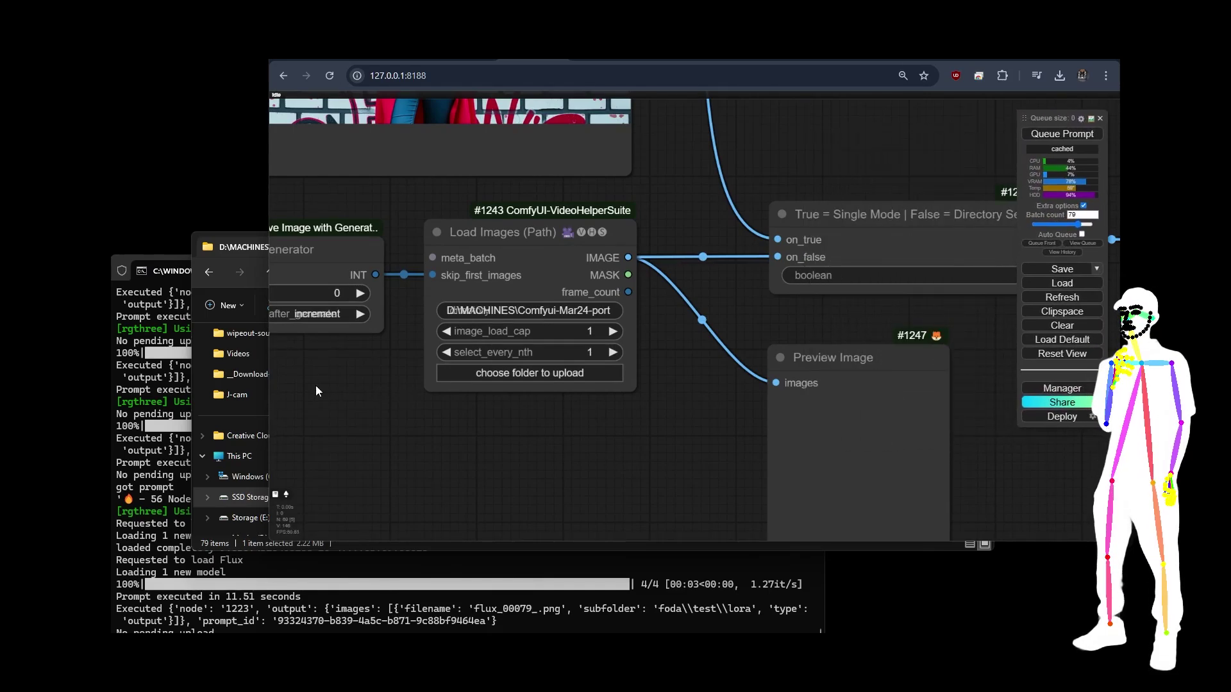
Inspect the upscaler config group across the zoomed-out workflow.
scroll(337, 410, down, 3)
drag(386, 443, 236, 439)
drag(406, 240, 590, 319)
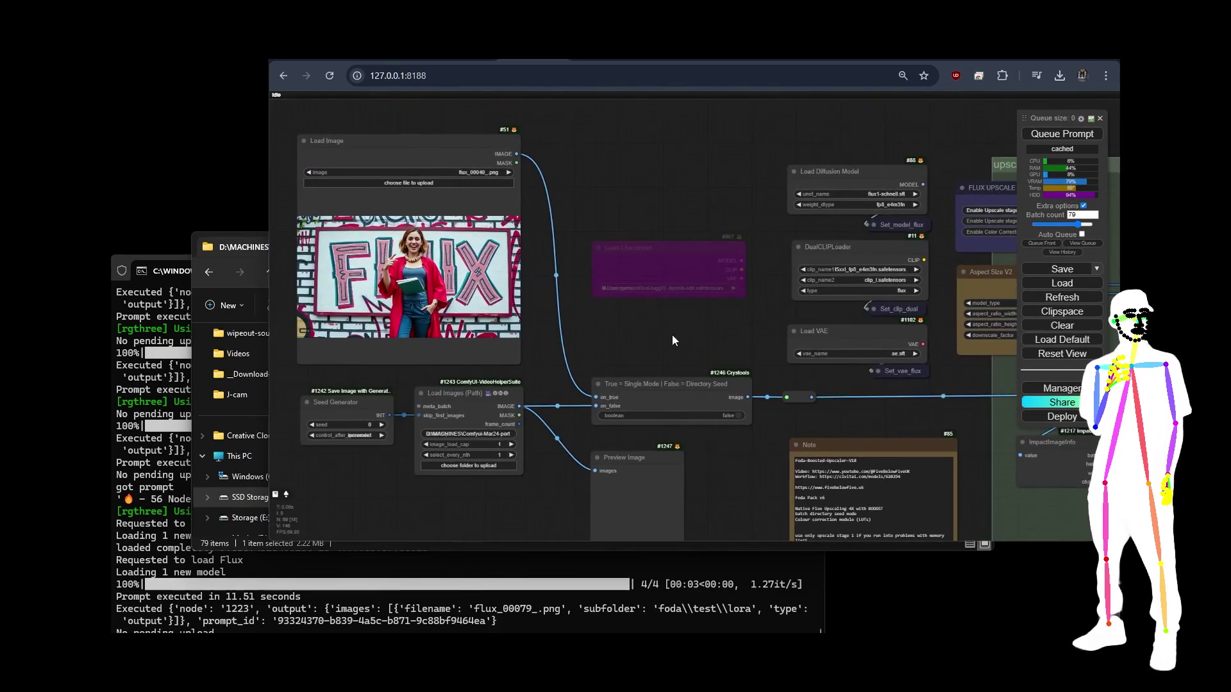
key(2)
scroll(829, 203, up, 6)
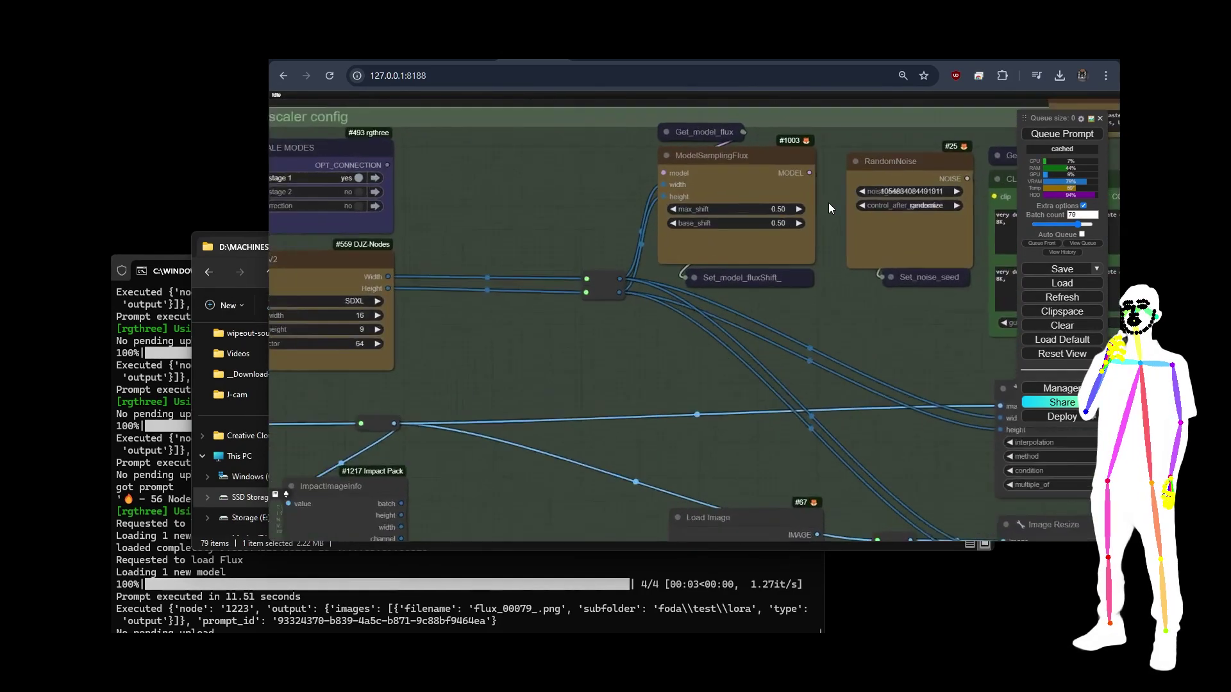
scroll(479, 229, down, 12)
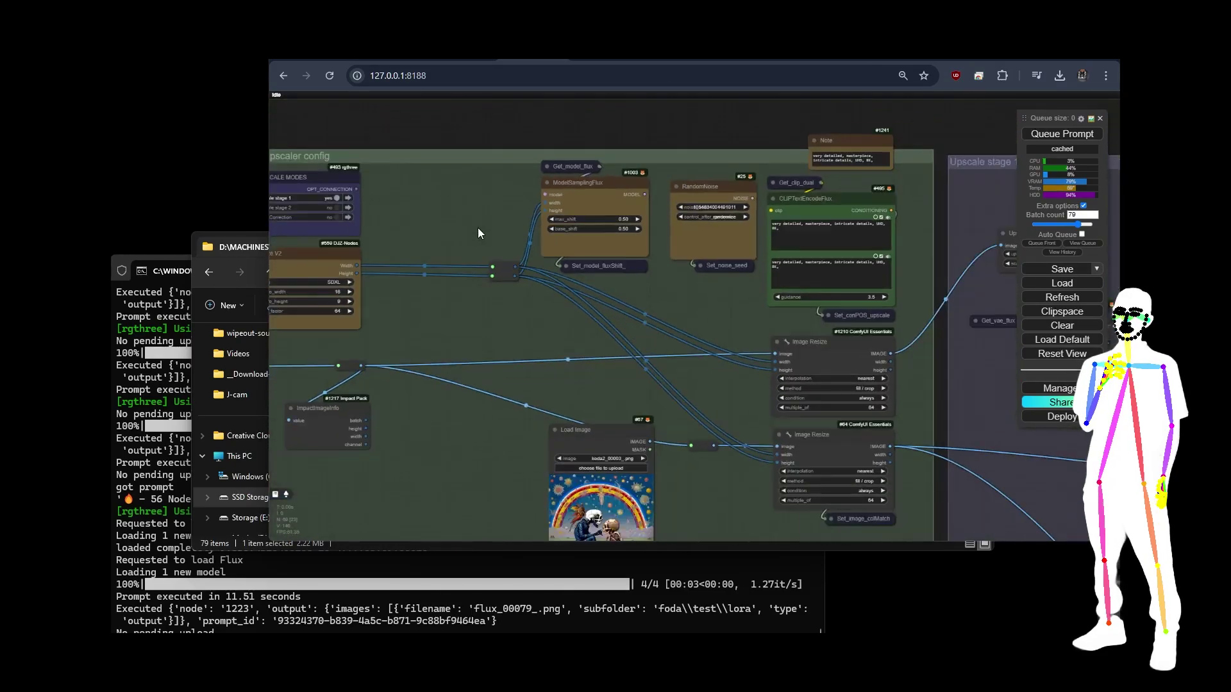
scroll(718, 378, up, 13)
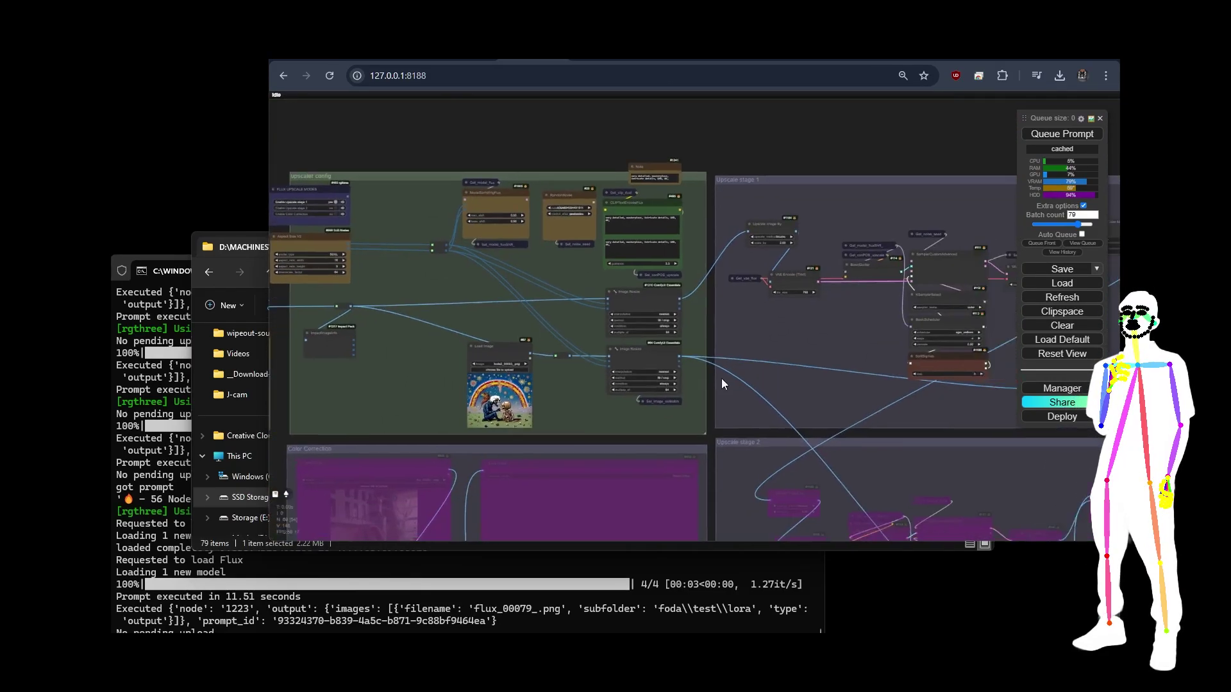
scroll(662, 338, up, 3)
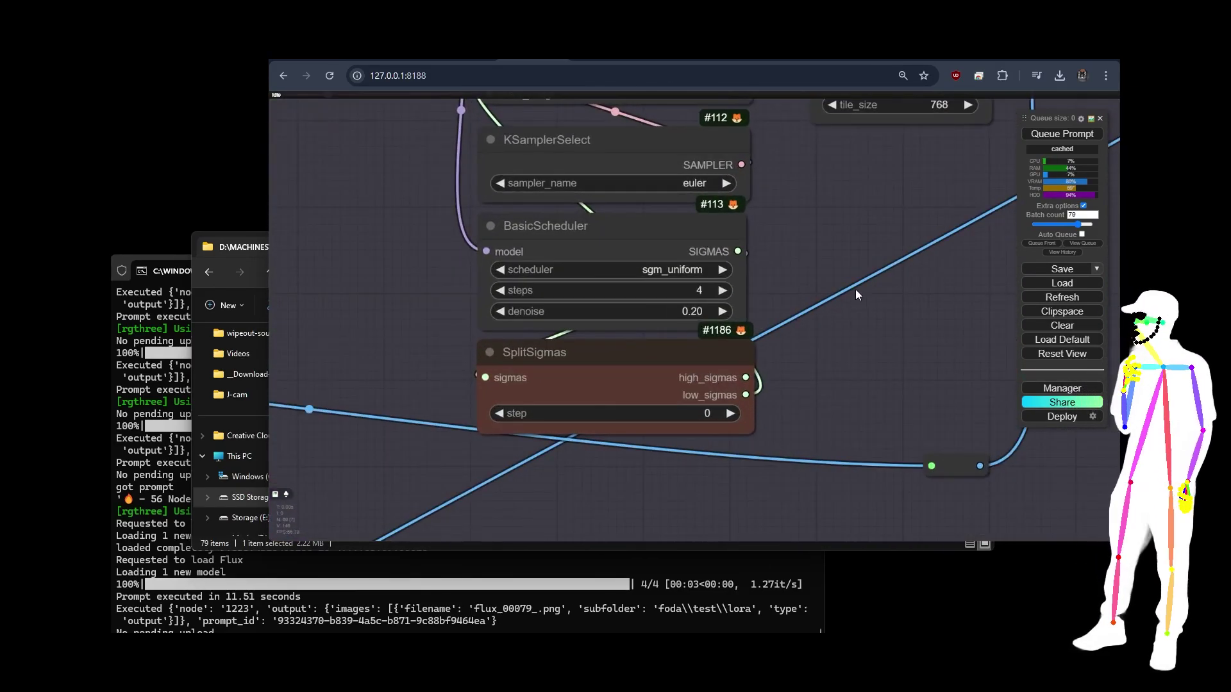
scroll(902, 306, down, 11)
scroll(351, 249, up, 13)
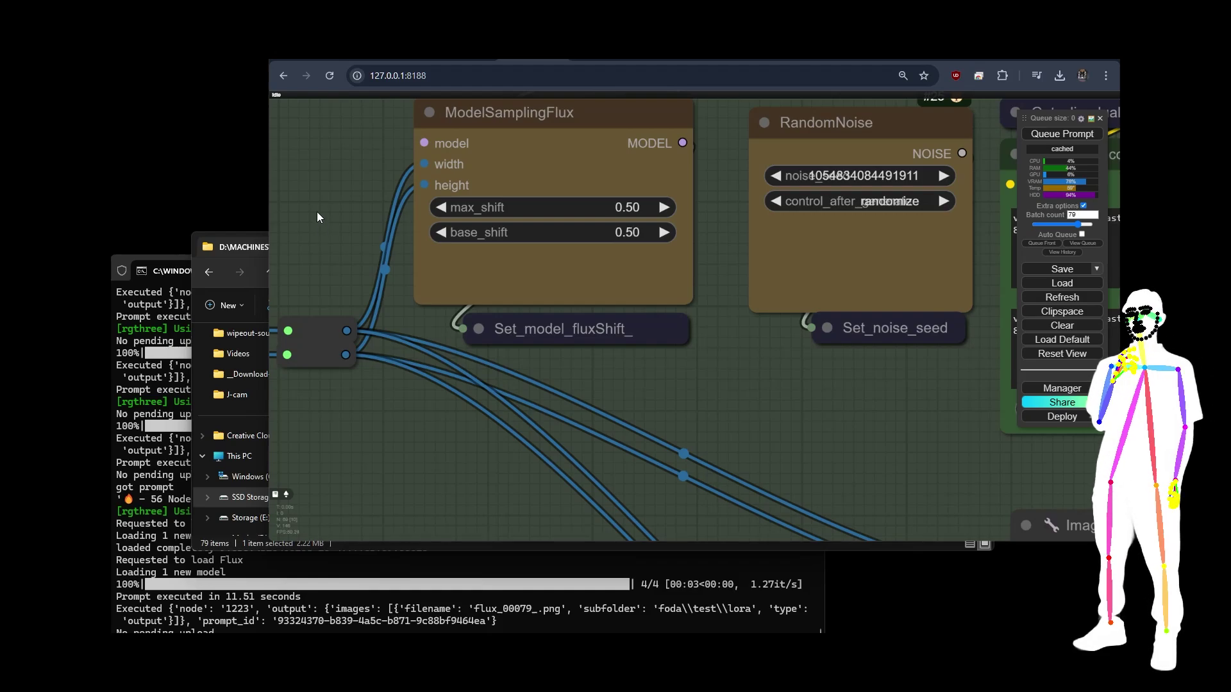
scroll(317, 211, down, 10)
drag(317, 211, 499, 218)
scroll(519, 291, down, 5)
Pan back to the FLUX Load Image node and the Seed Generator node.
drag(577, 294, 637, 293)
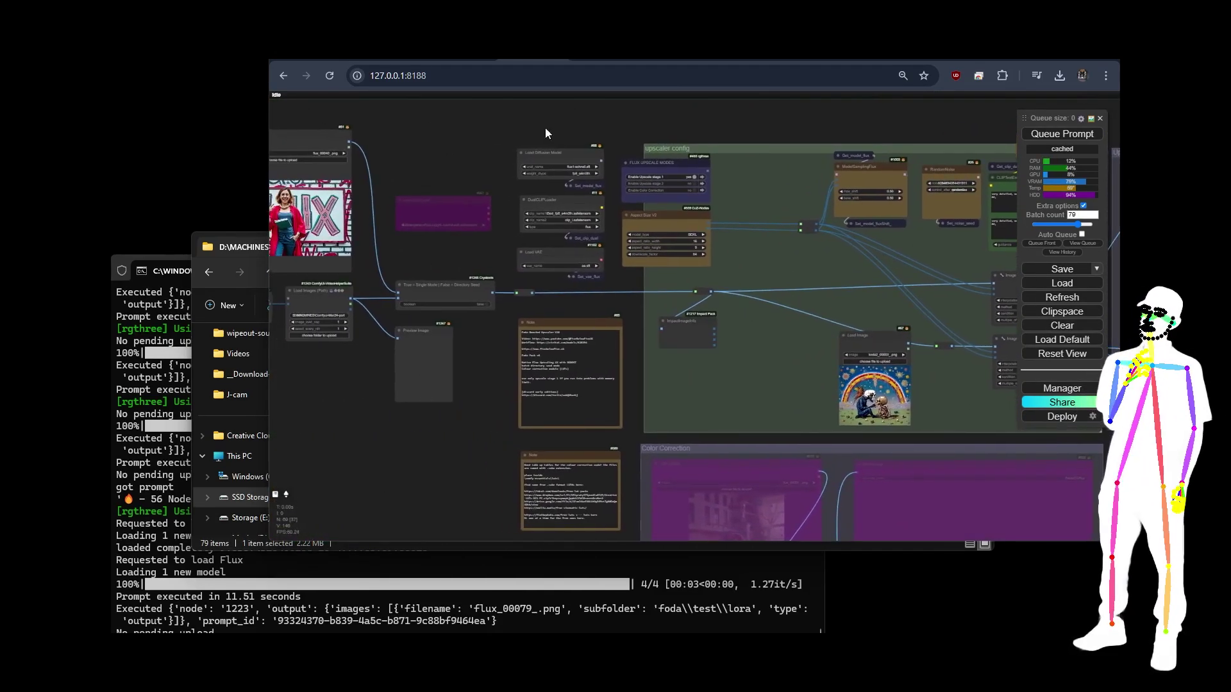
drag(311, 193, 504, 195)
scroll(548, 317, up, 3)
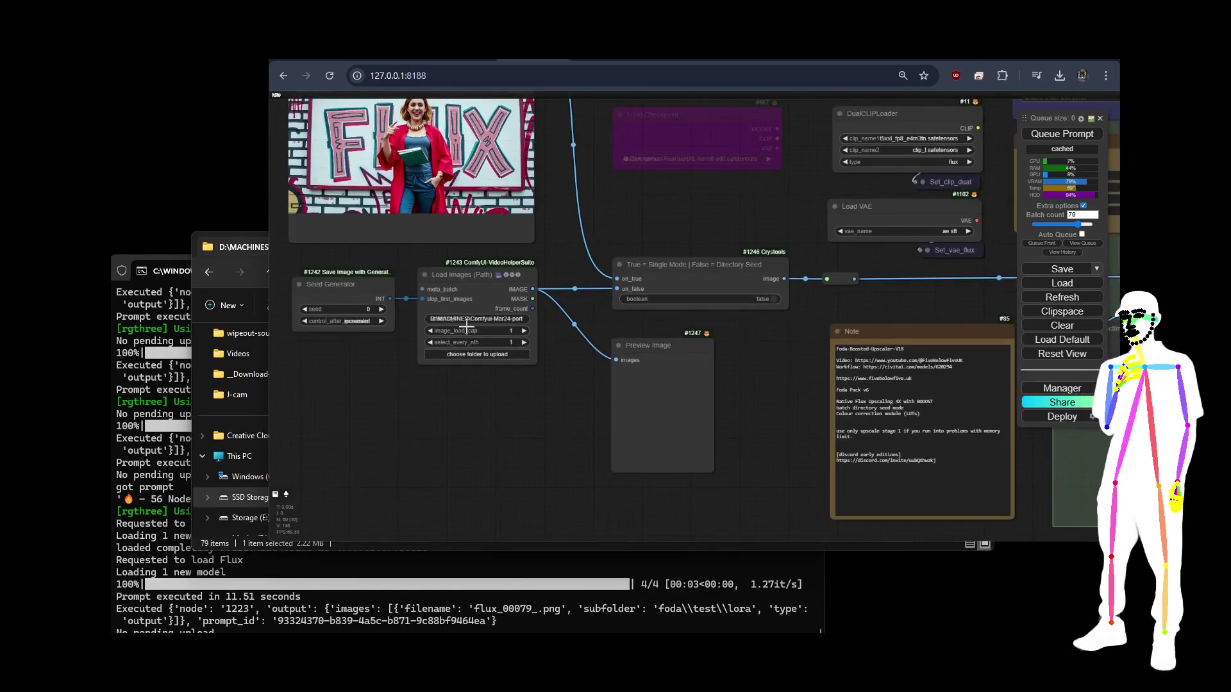
scroll(466, 324, up, 3)
drag(583, 464, 760, 451)
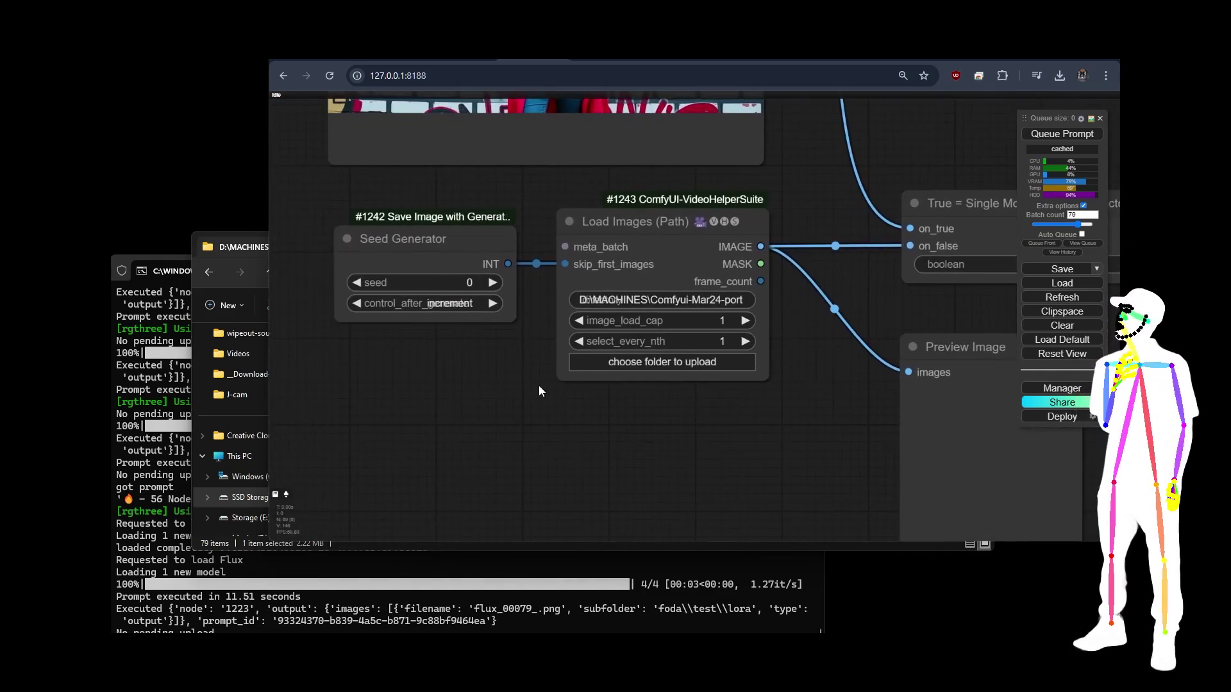
click(1079, 140)
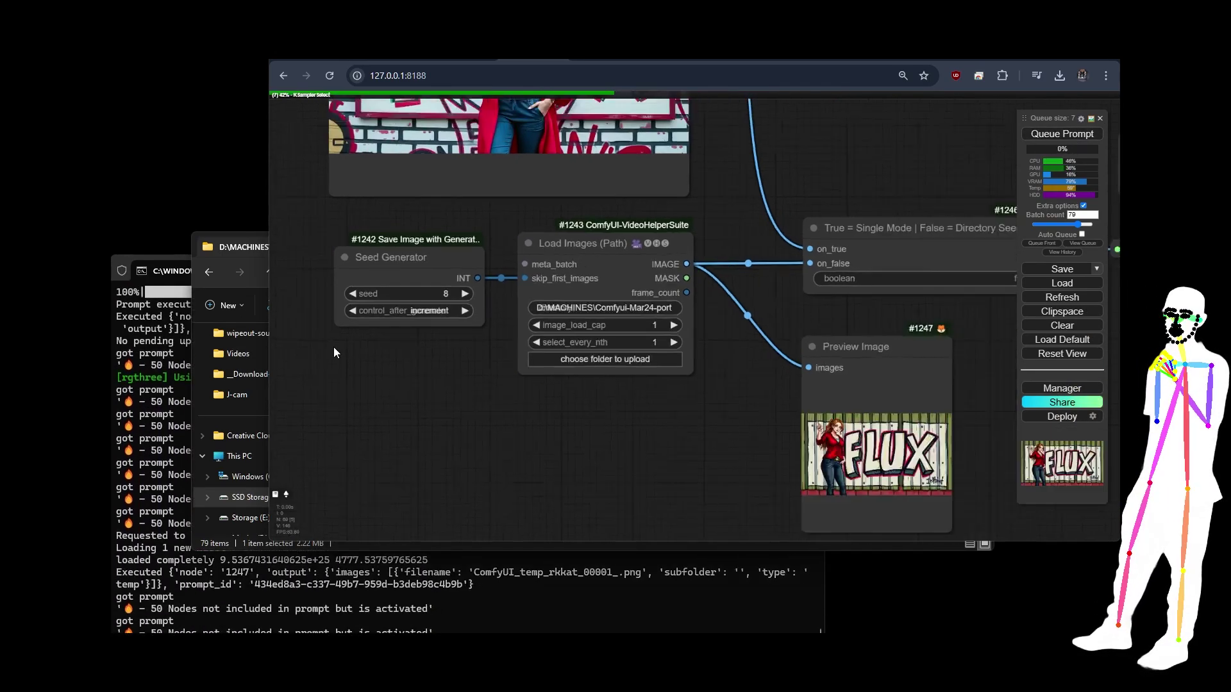
scroll(333, 352, down, 5)
click(1083, 244)
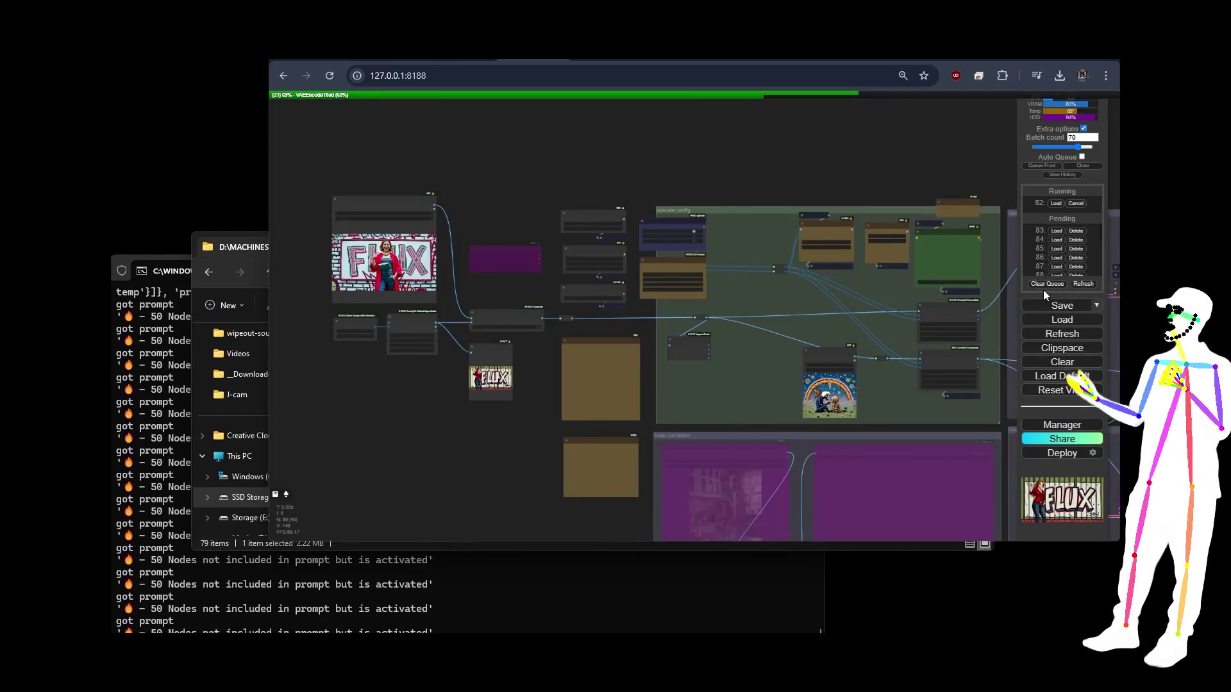
scroll(378, 422, down, 5)
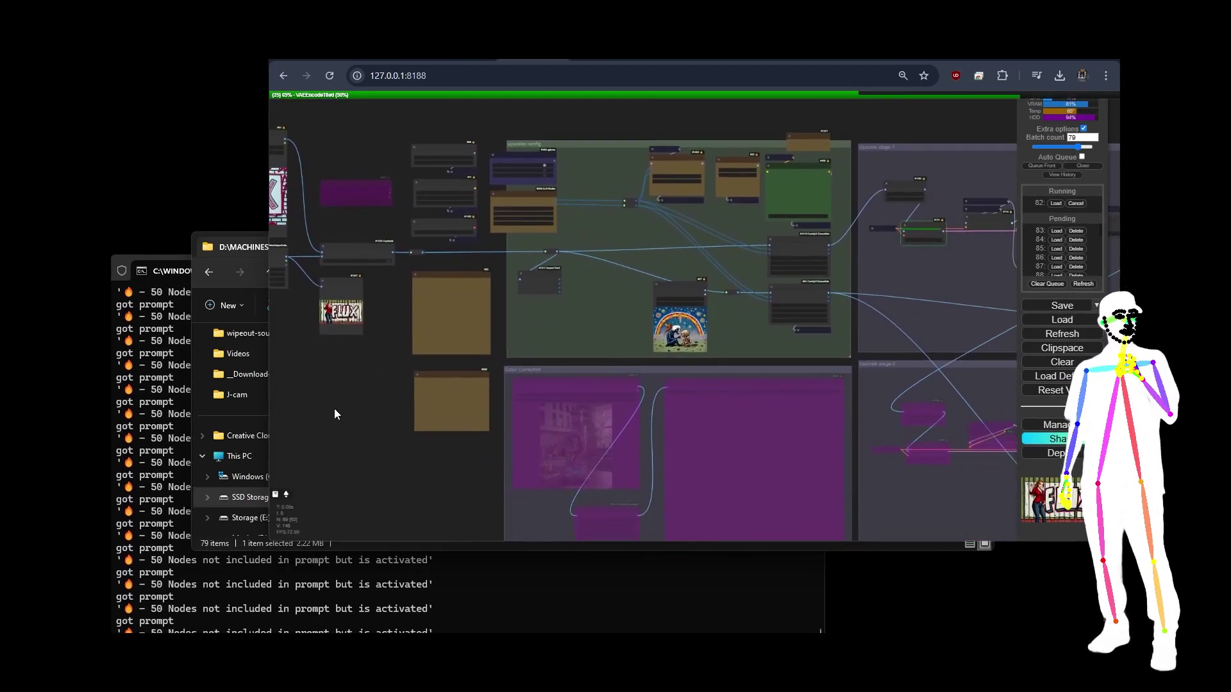
drag(364, 443, 378, 364)
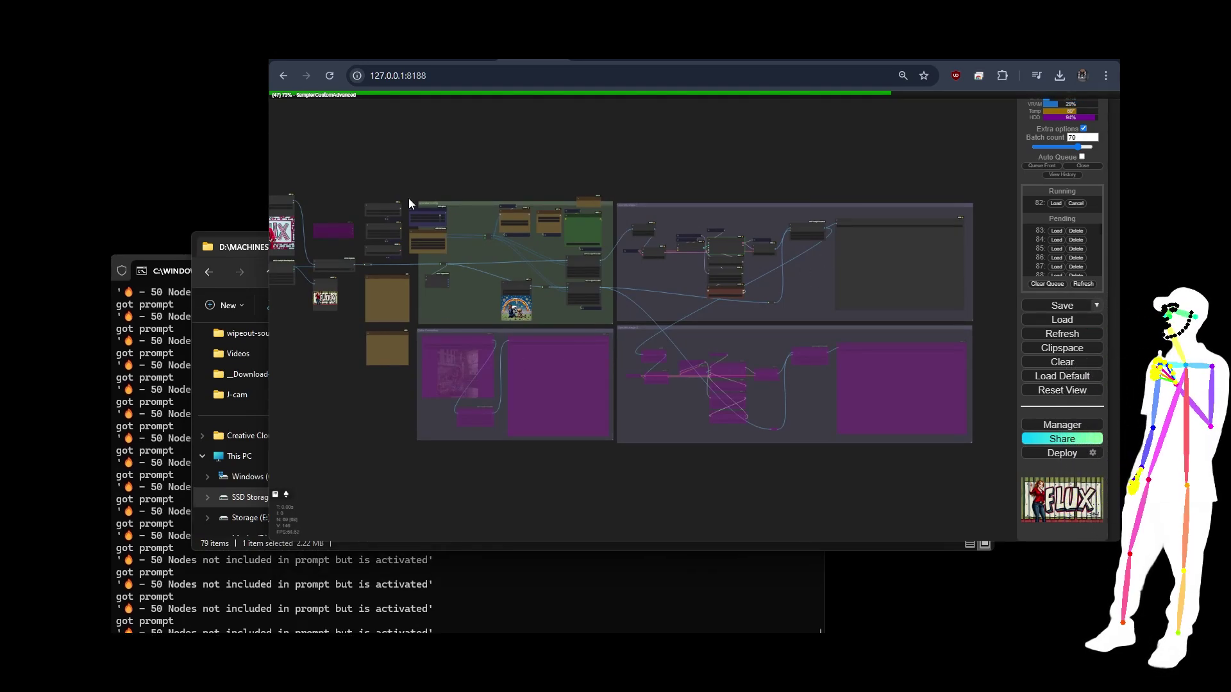
scroll(334, 177, up, 6)
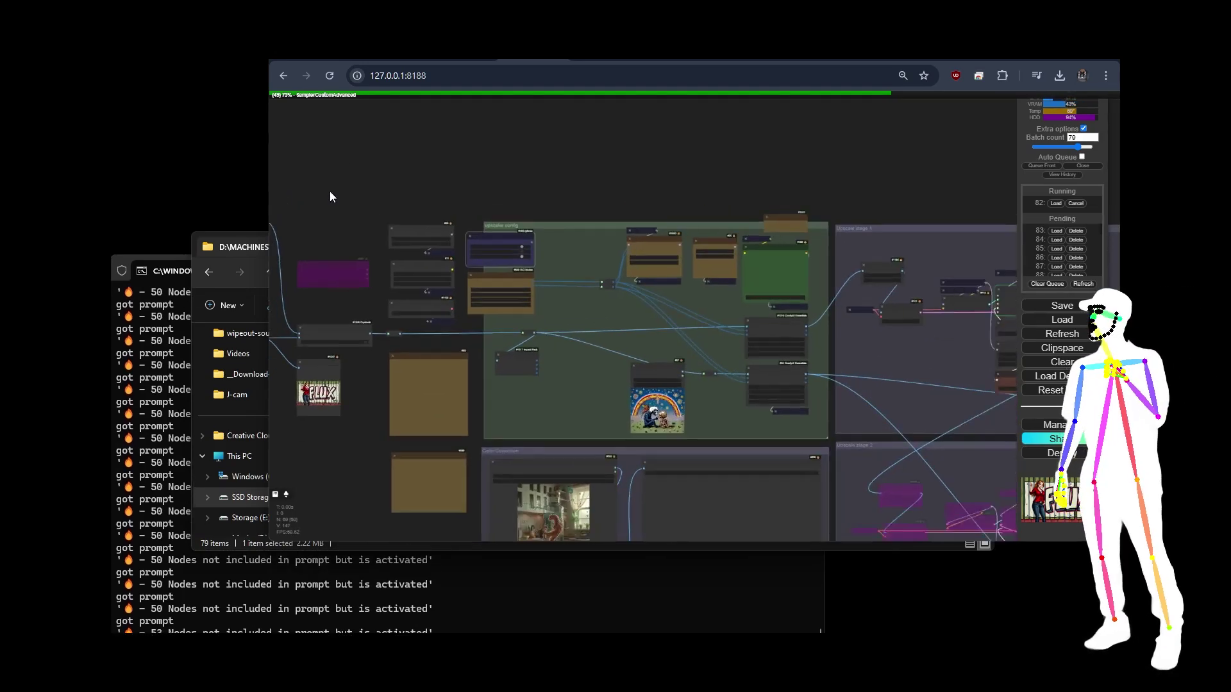
scroll(330, 191, down, 6)
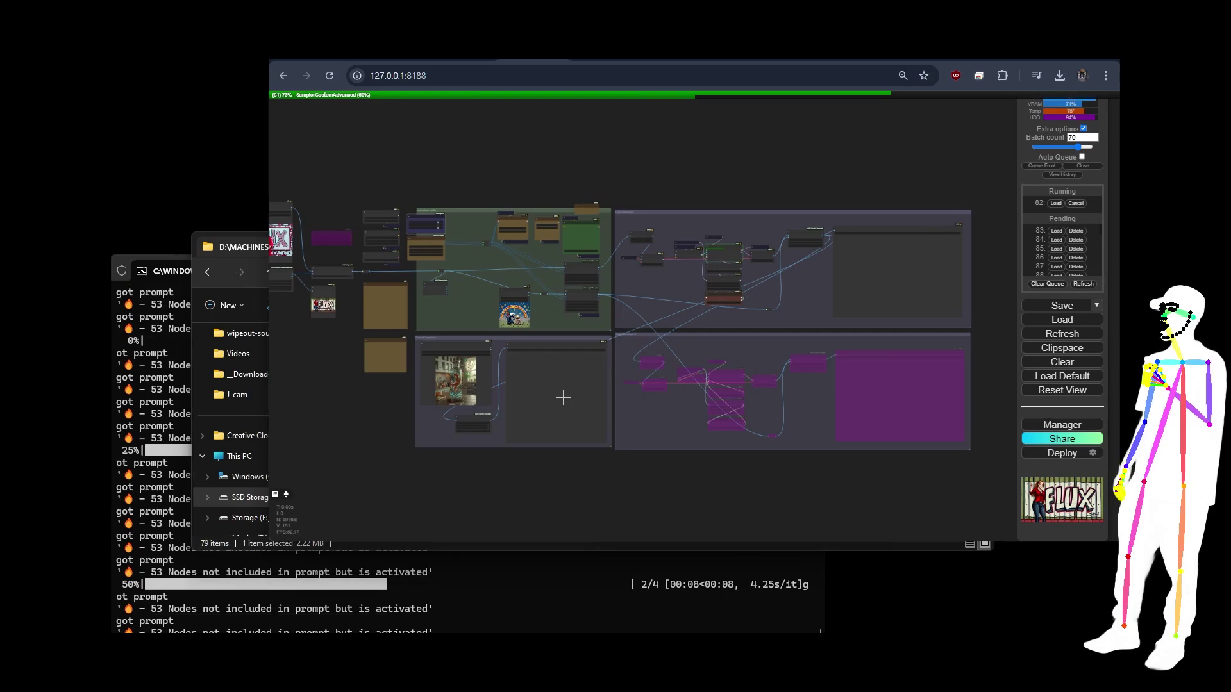
scroll(495, 432, up, 8)
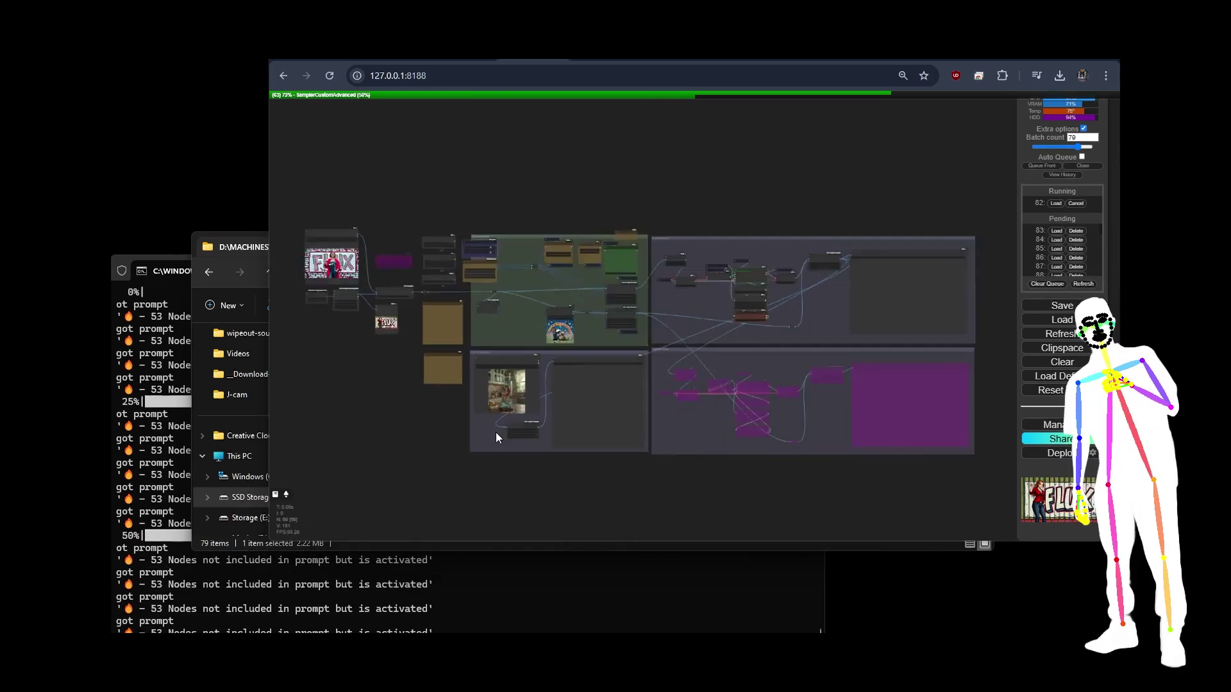
scroll(521, 434, up, 6)
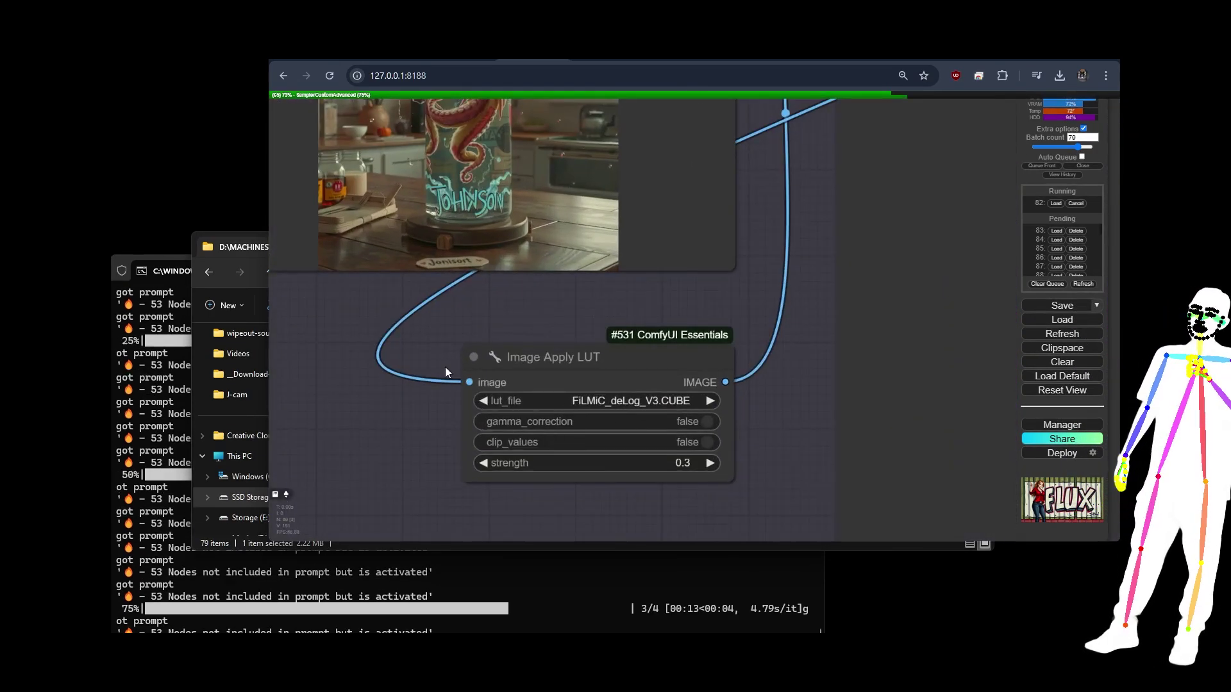
scroll(373, 377, down, 14)
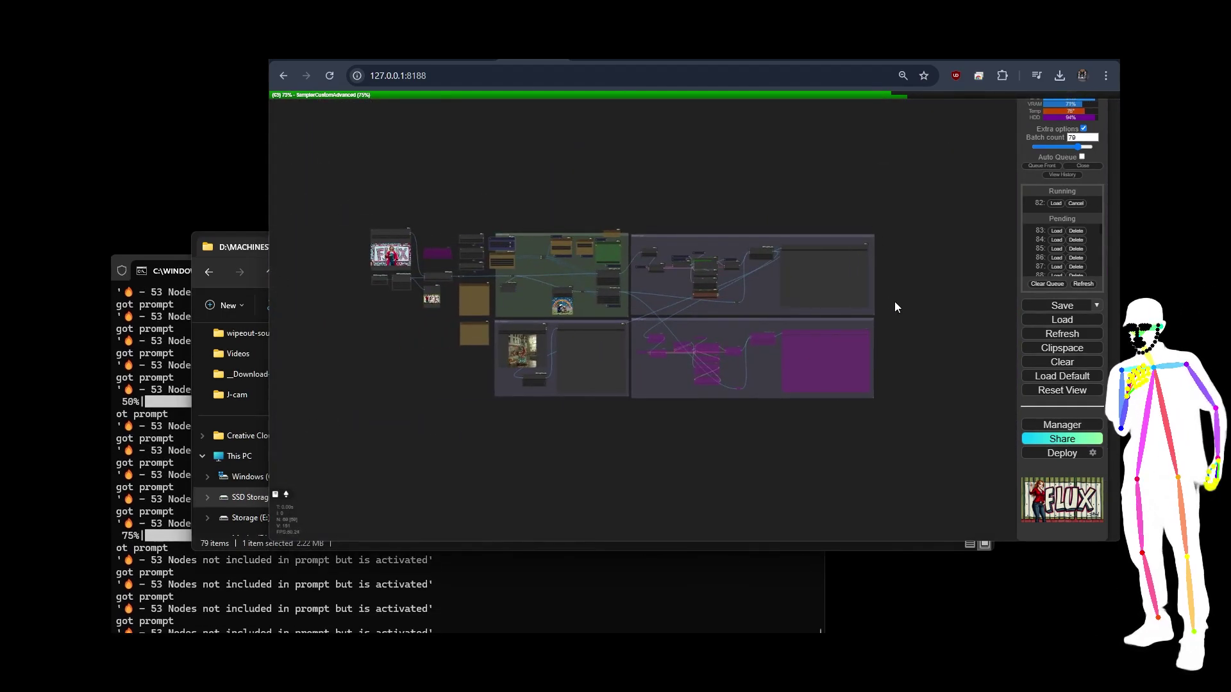
Nudge the canvas right to show the webcam workflow's robot output.
drag(895, 306, 931, 305)
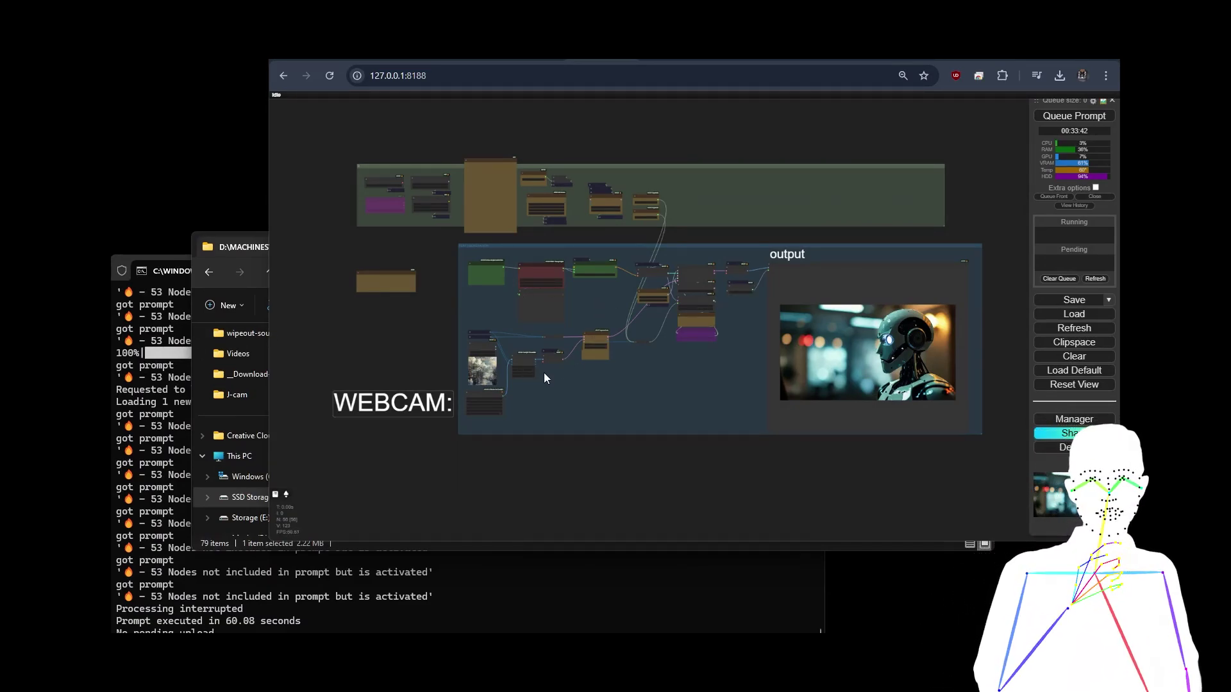
Delete the Load Image node and move Webcam Capture CV2 up beside Image Resize.
scroll(466, 379, up, 5)
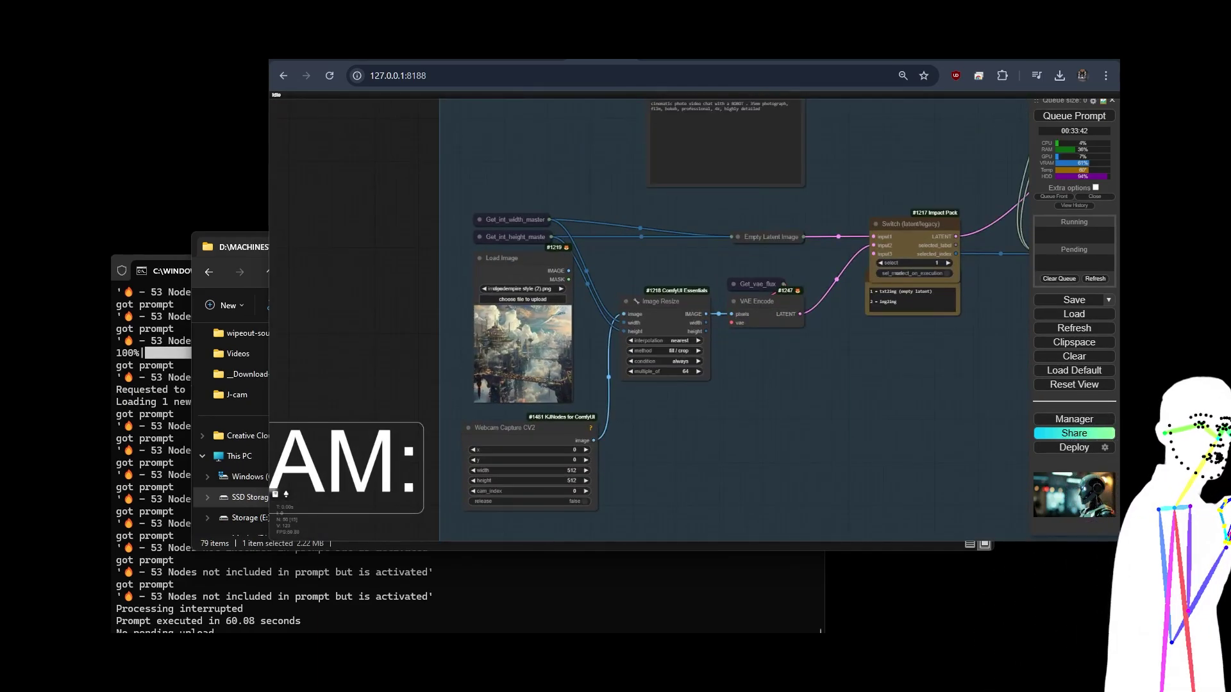
click(518, 272)
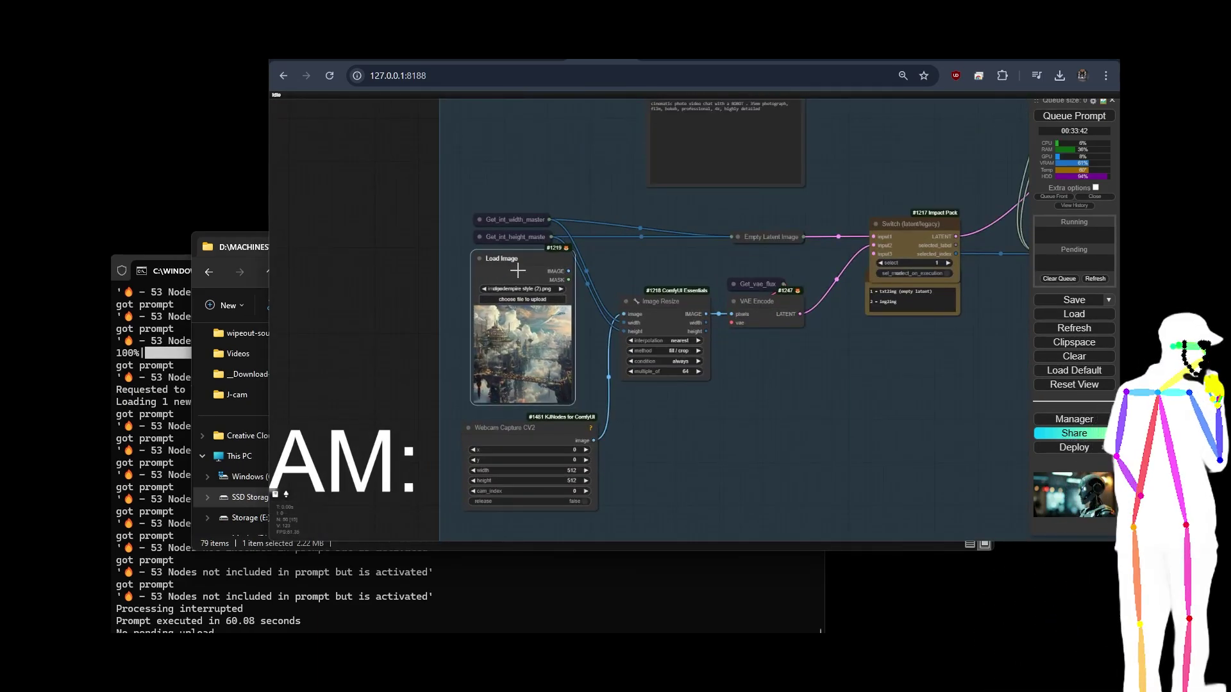
key(Delete)
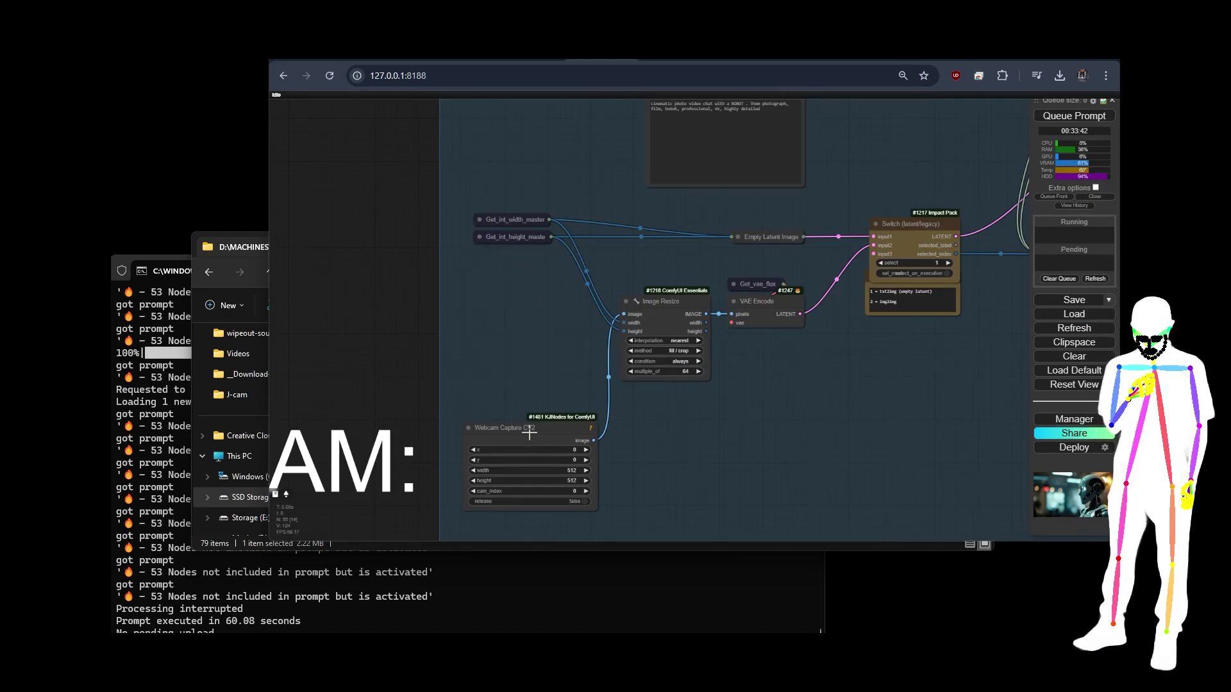
mouse_move(525, 428)
mouse_down()
mouse_move(524, 314)
mouse_move(523, 420)
mouse_up()
scroll(626, 478, up, 5)
scroll(626, 478, up, 3)
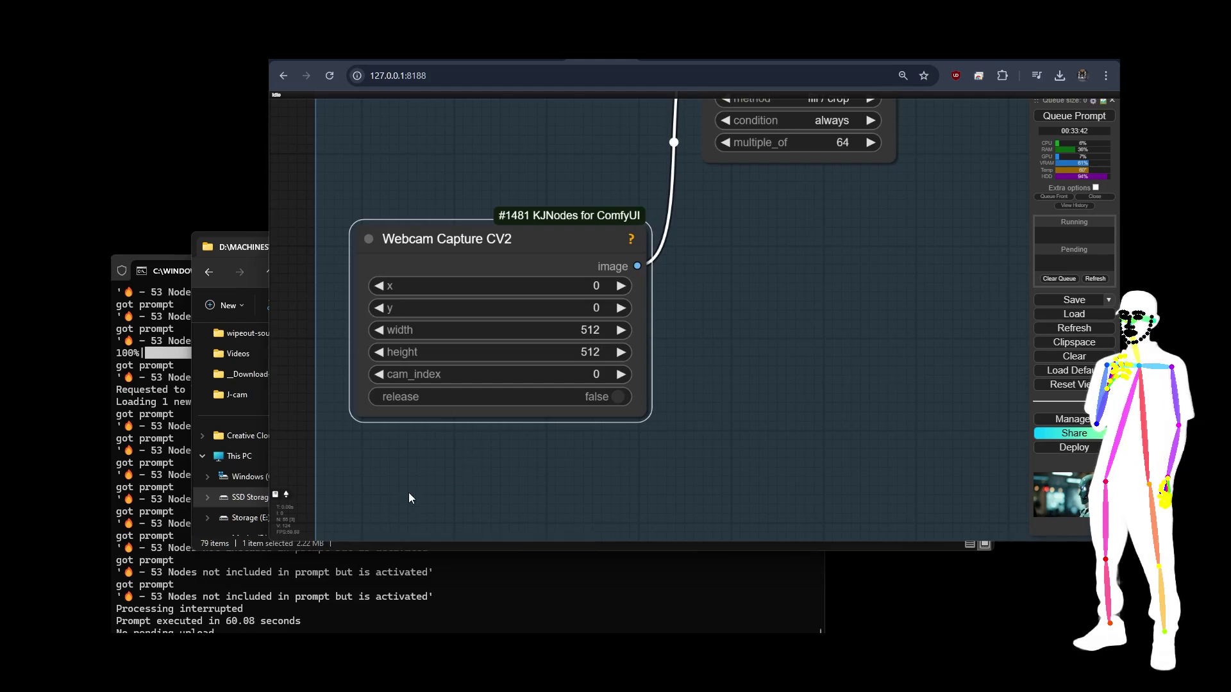
scroll(413, 504, down, 8)
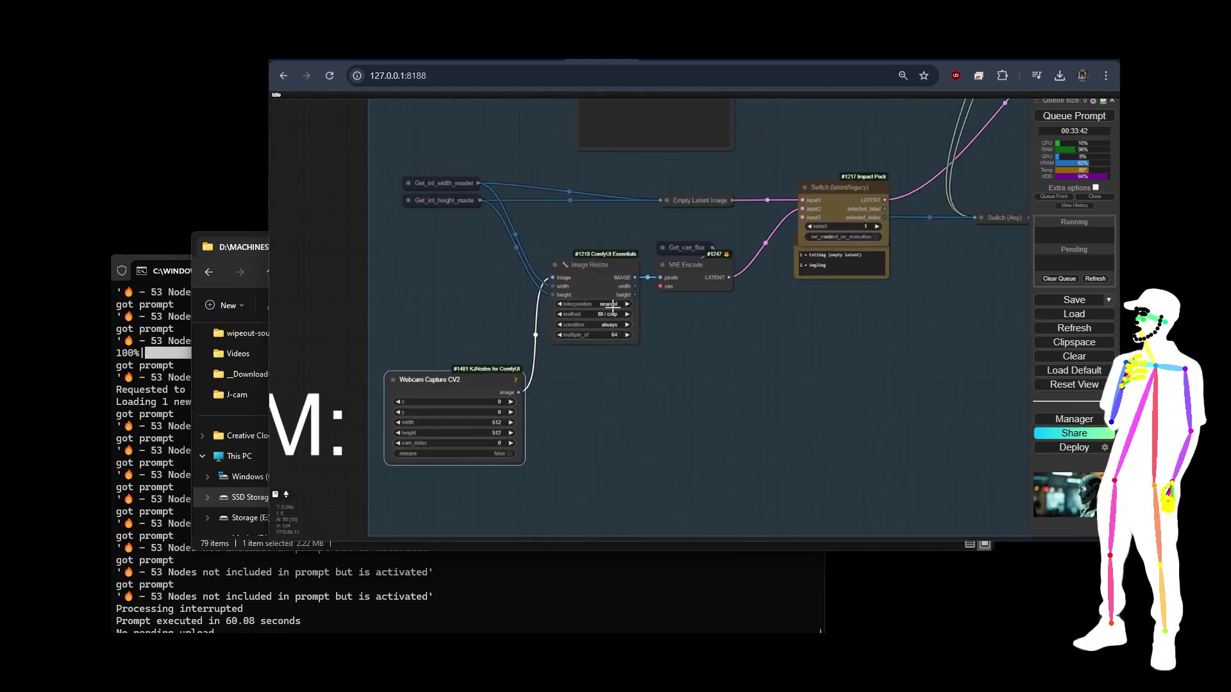
scroll(613, 306, up, 8)
scroll(698, 457, down, 7)
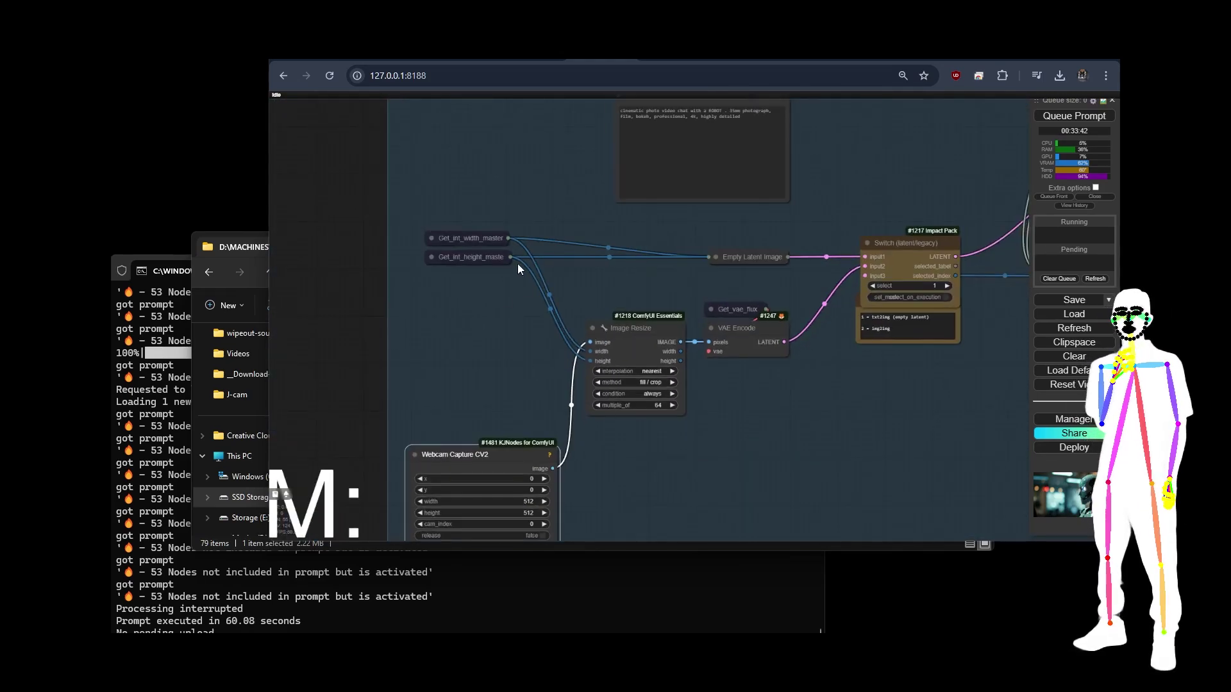
drag(483, 267, 471, 516)
scroll(779, 187, up, 5)
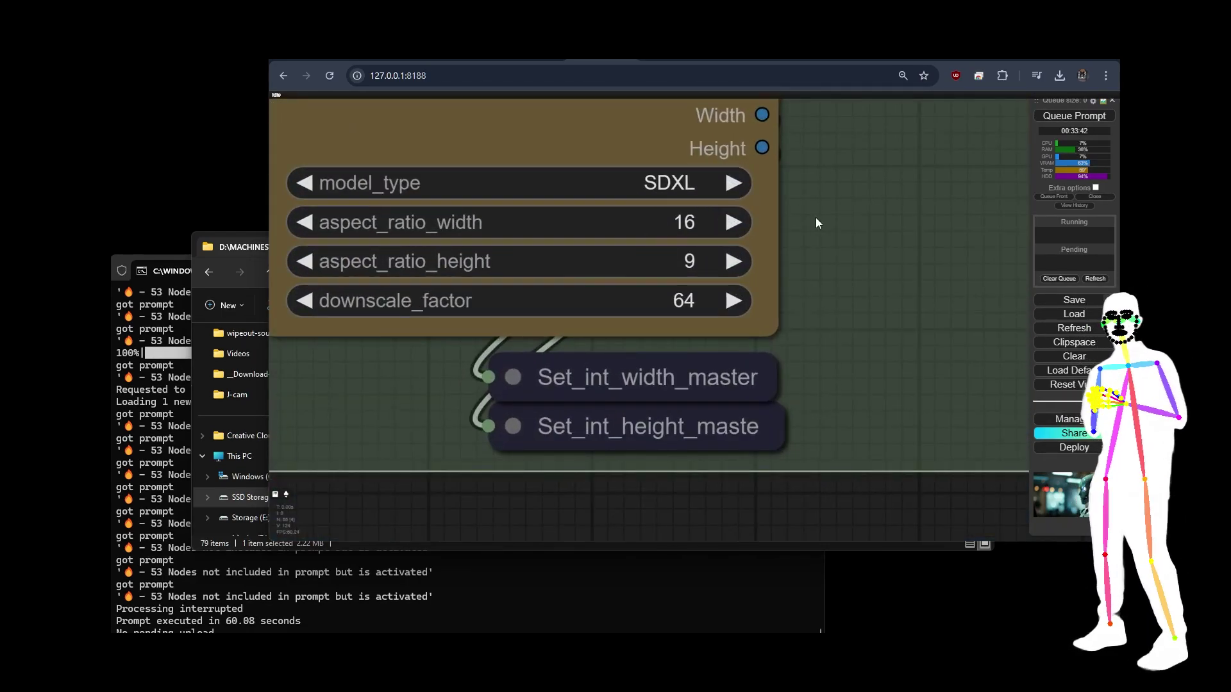
scroll(815, 217, down, 5)
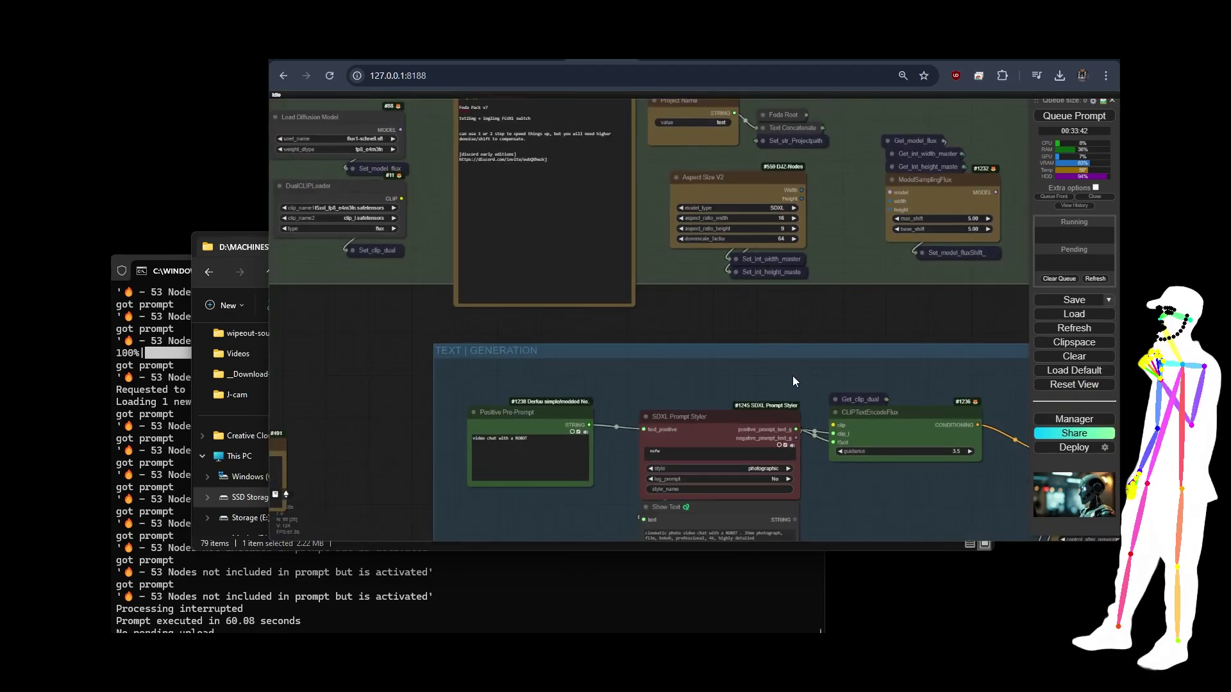
drag(792, 382, 718, 338)
scroll(718, 337, up, 2)
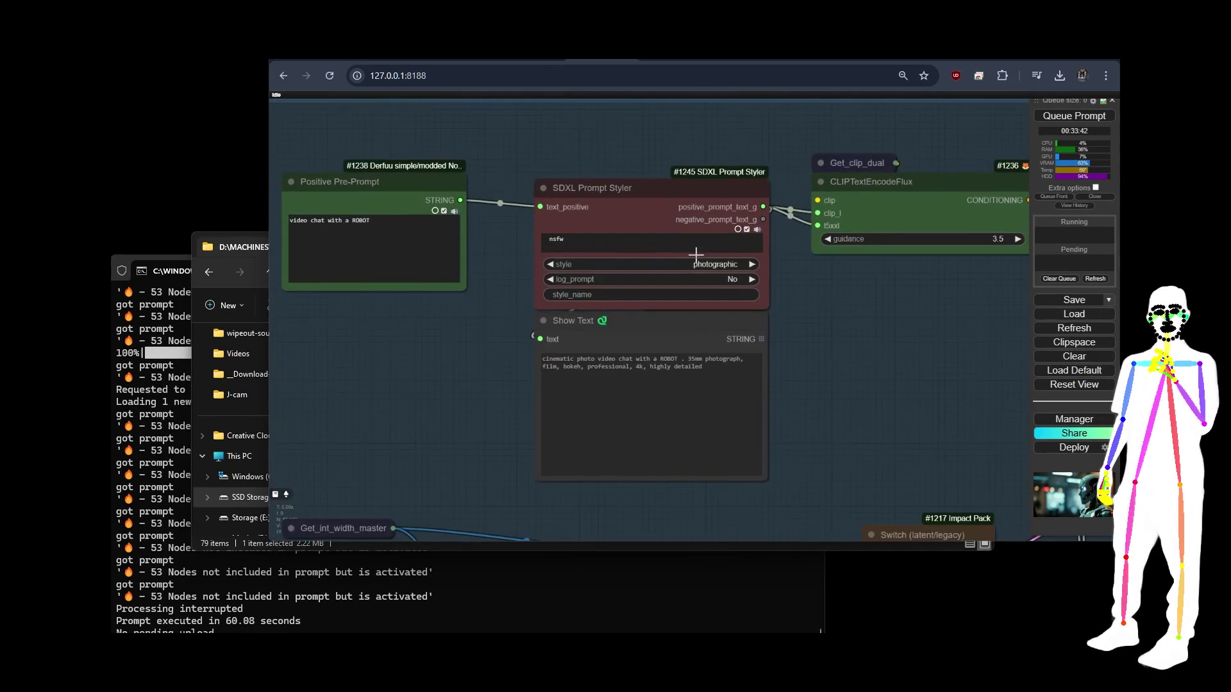
drag(345, 339, 655, 390)
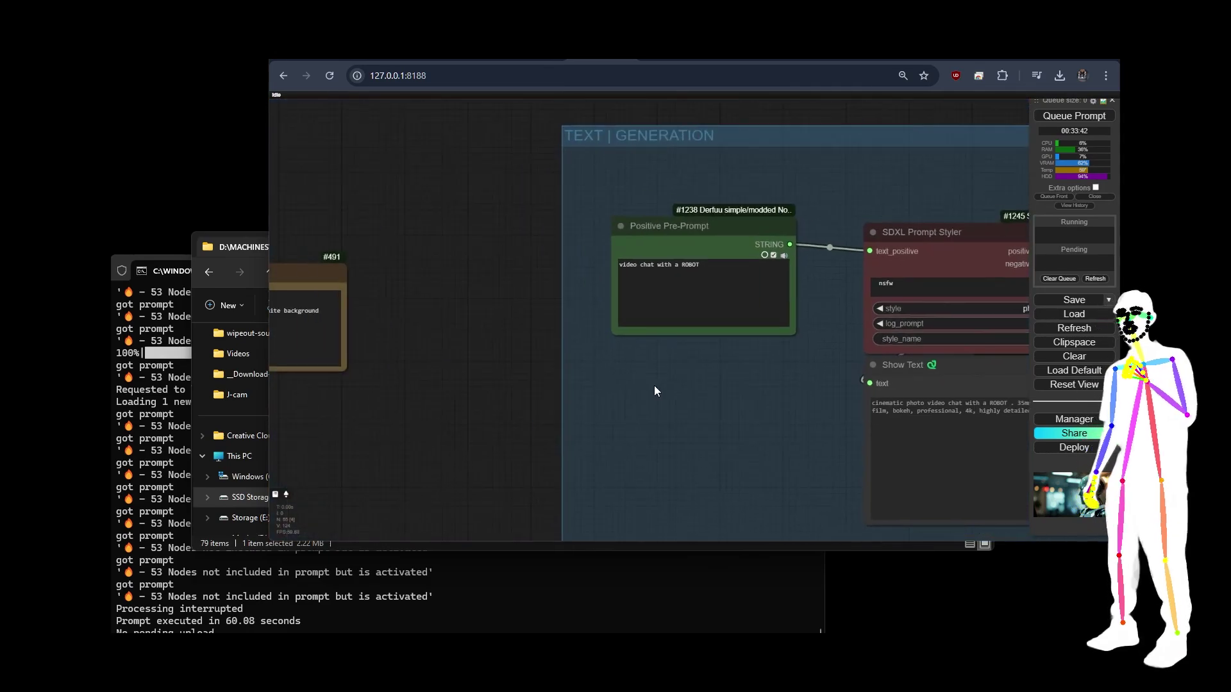
scroll(572, 279, up, 3)
drag(597, 280, 332, 309)
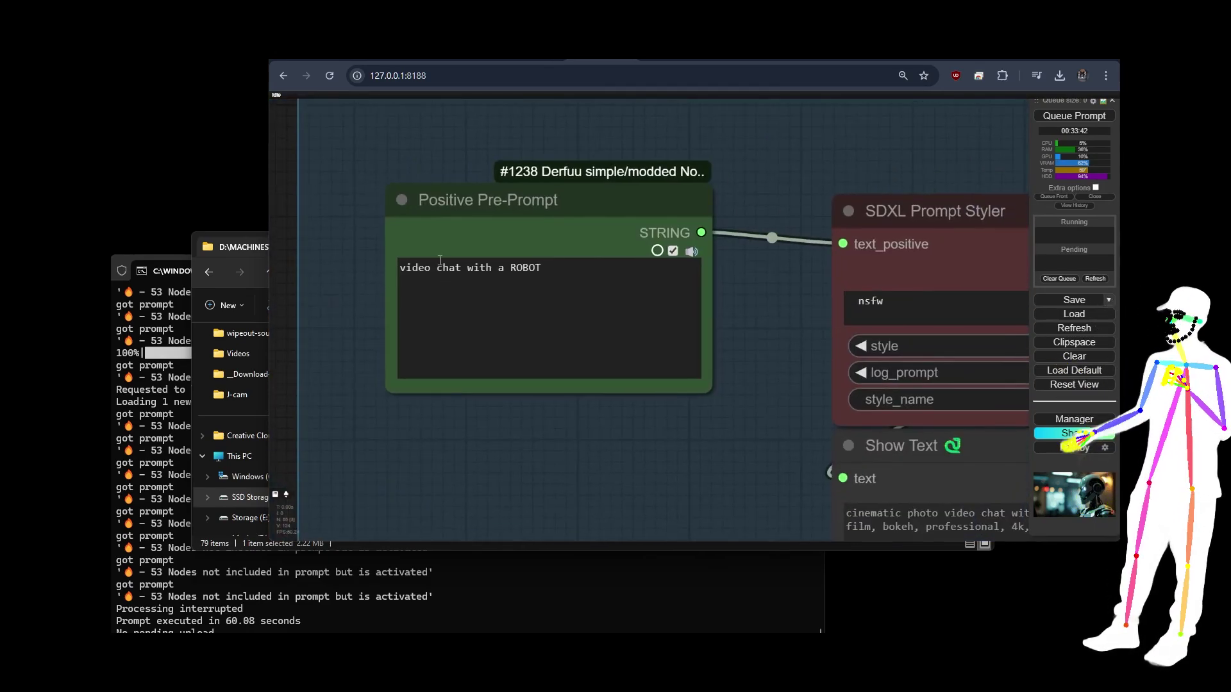
scroll(316, 236, down, 15)
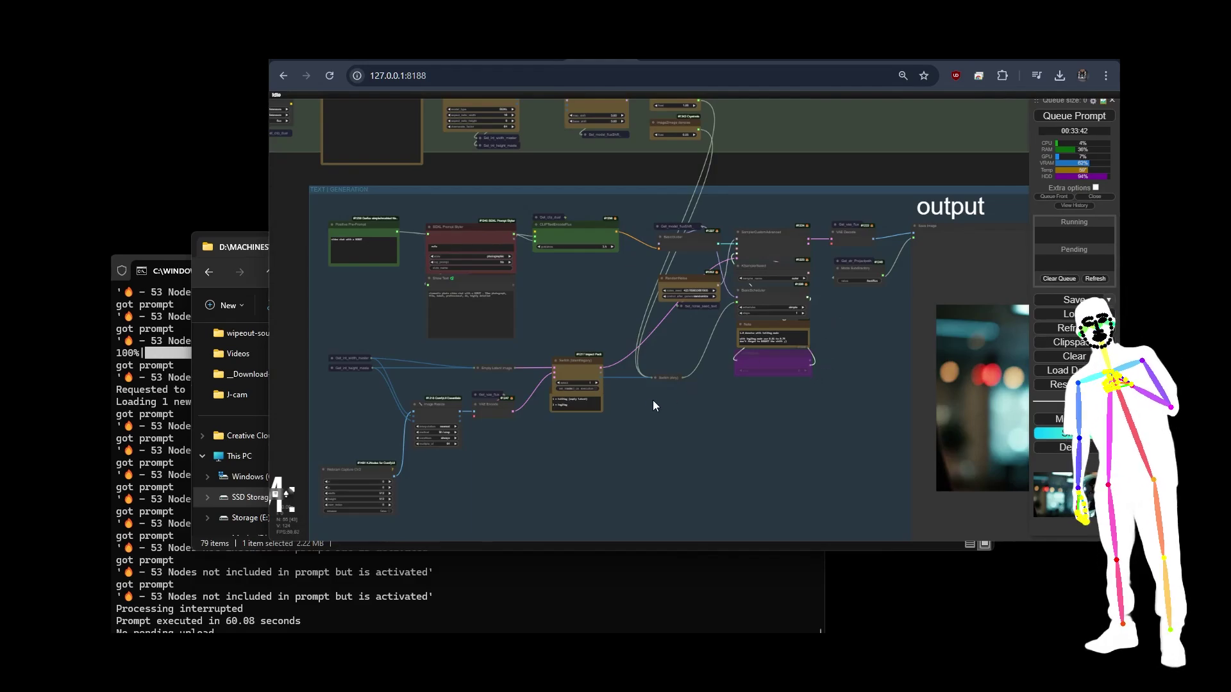
drag(660, 179, 645, 278)
scroll(660, 240, up, 8)
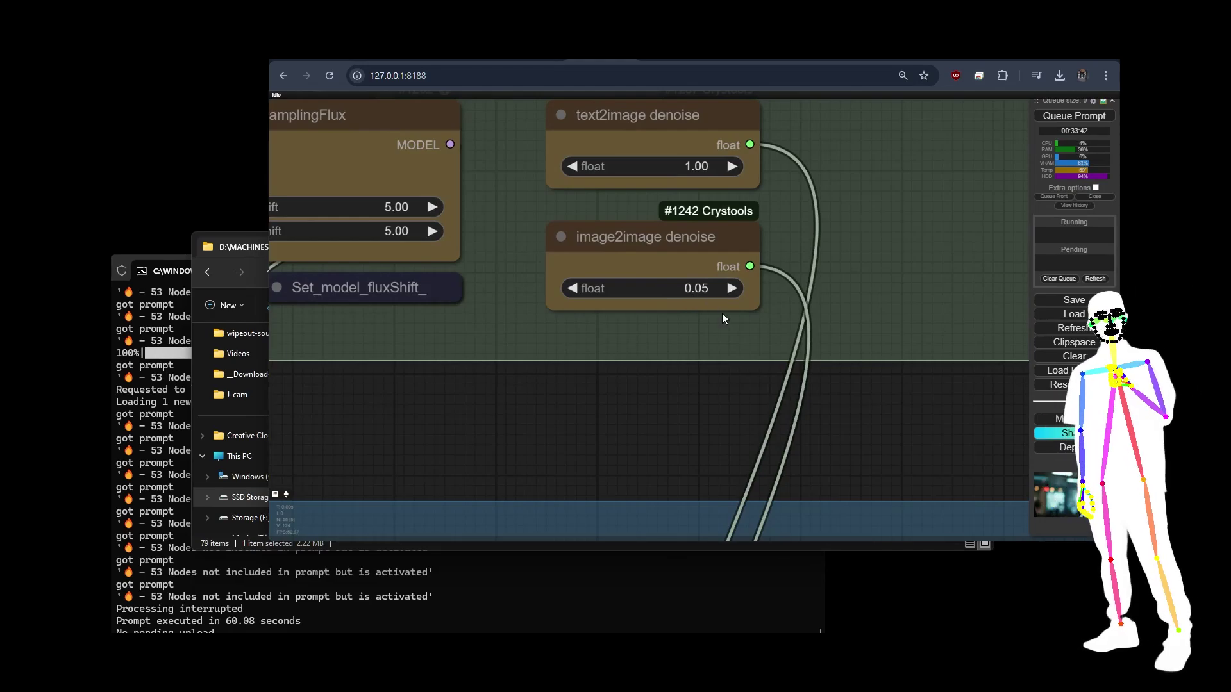
scroll(841, 324, down, 6)
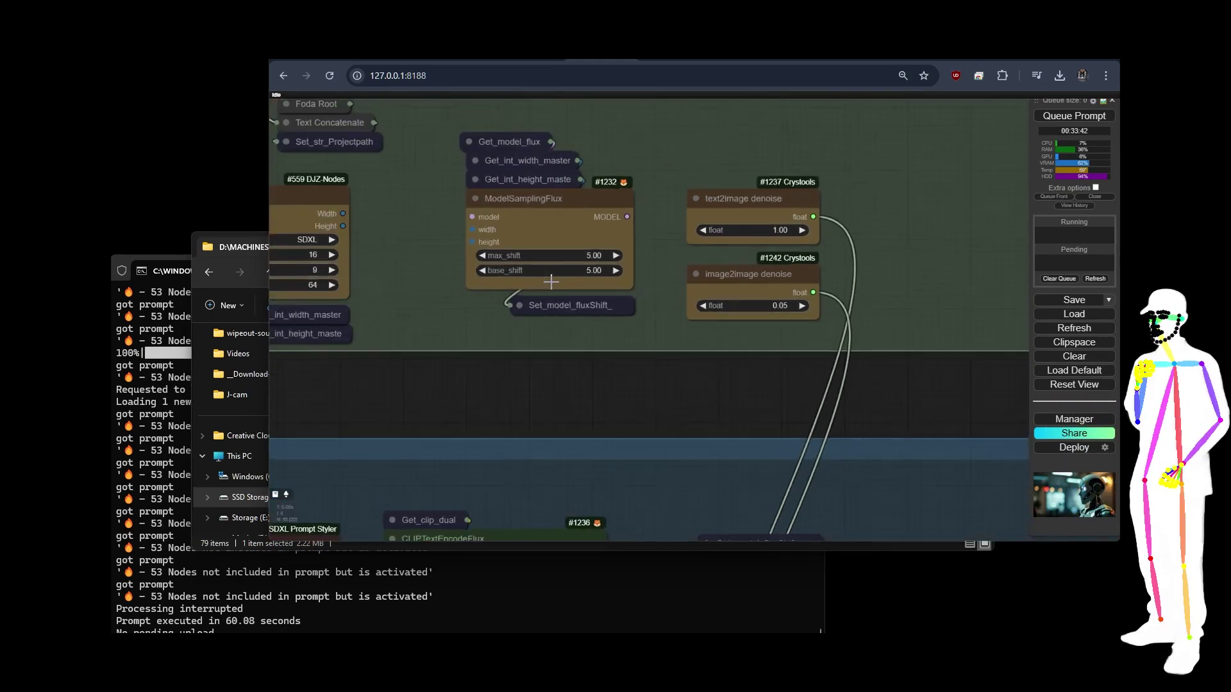
scroll(548, 276, up, 4)
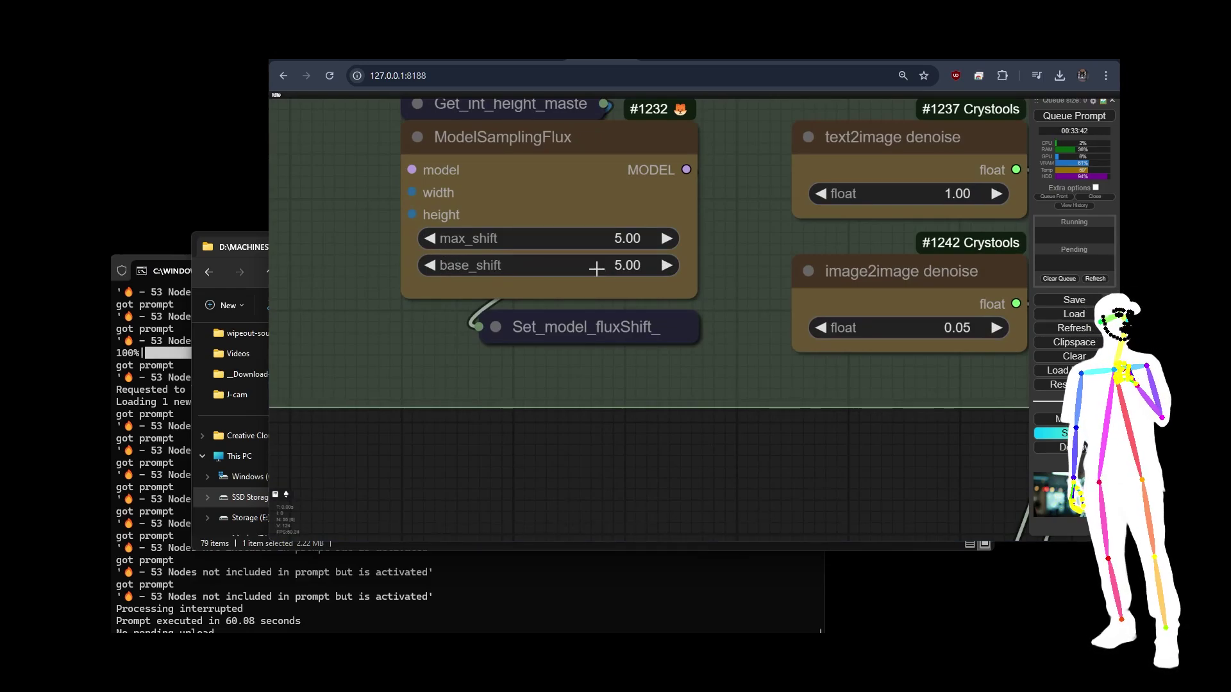
scroll(339, 190, down, 10)
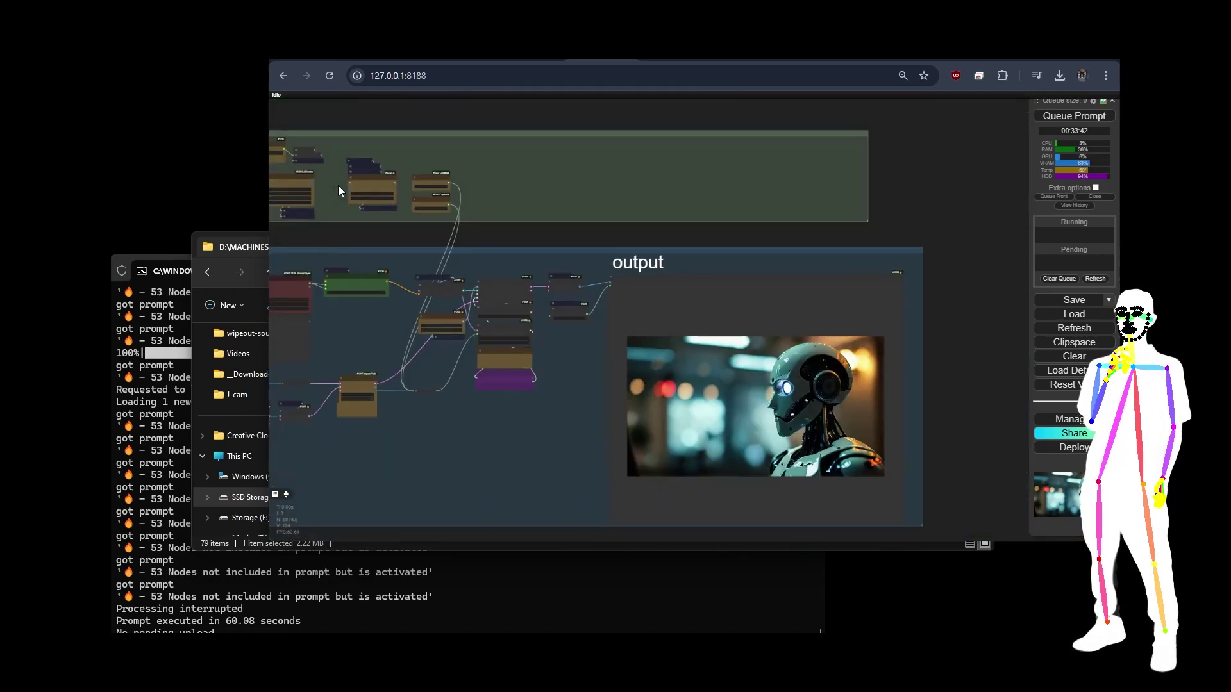
Turn on Extra options so Auto Queue runs, and put the browser in full screen.
drag(955, 475, 1059, 427)
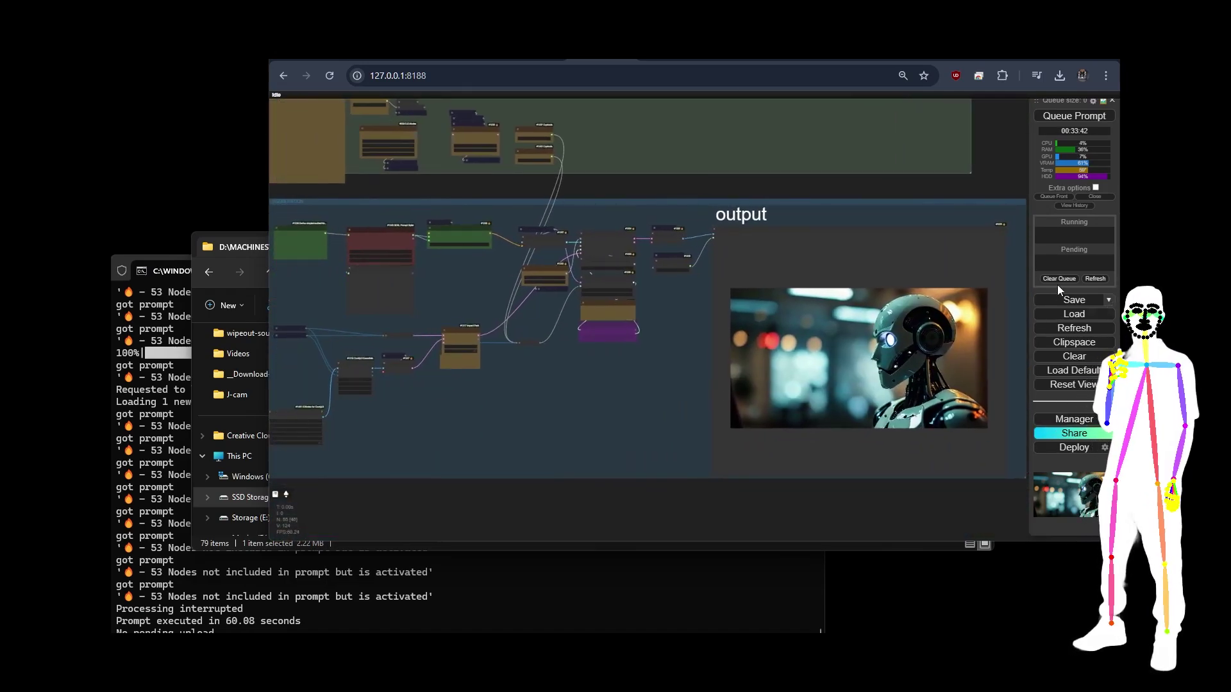
click(1096, 187)
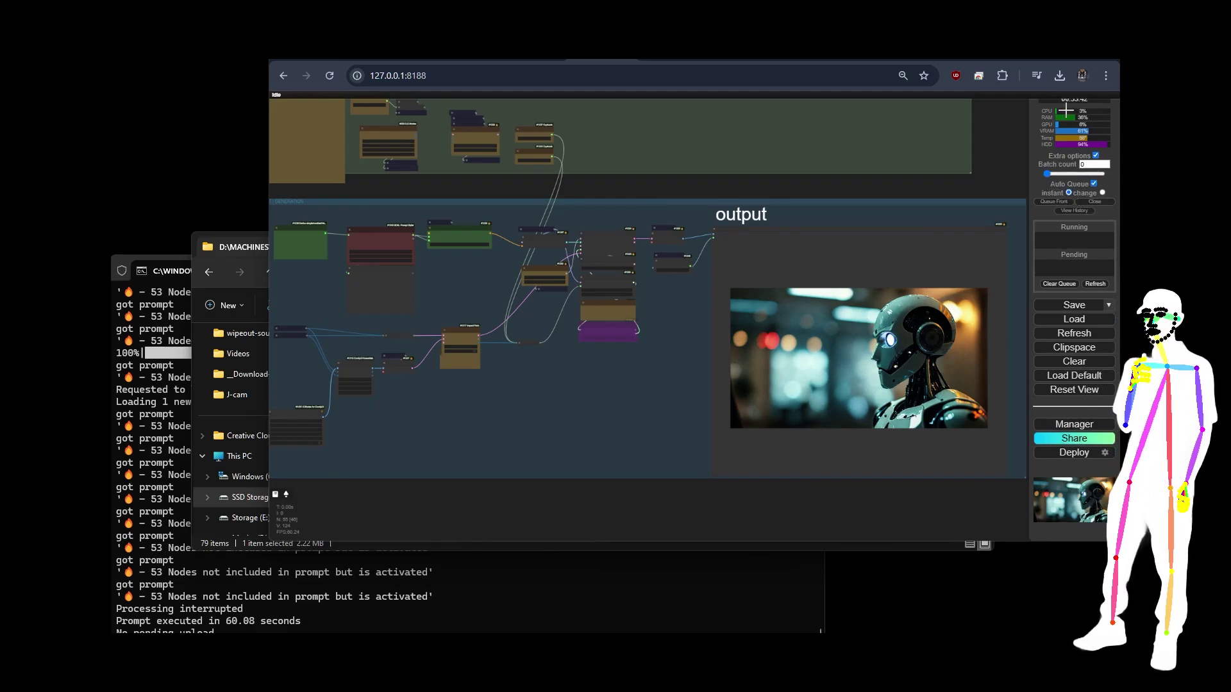
scroll(1001, 151, down, 3)
scroll(1001, 154, down, 2)
drag(1002, 156, 964, 217)
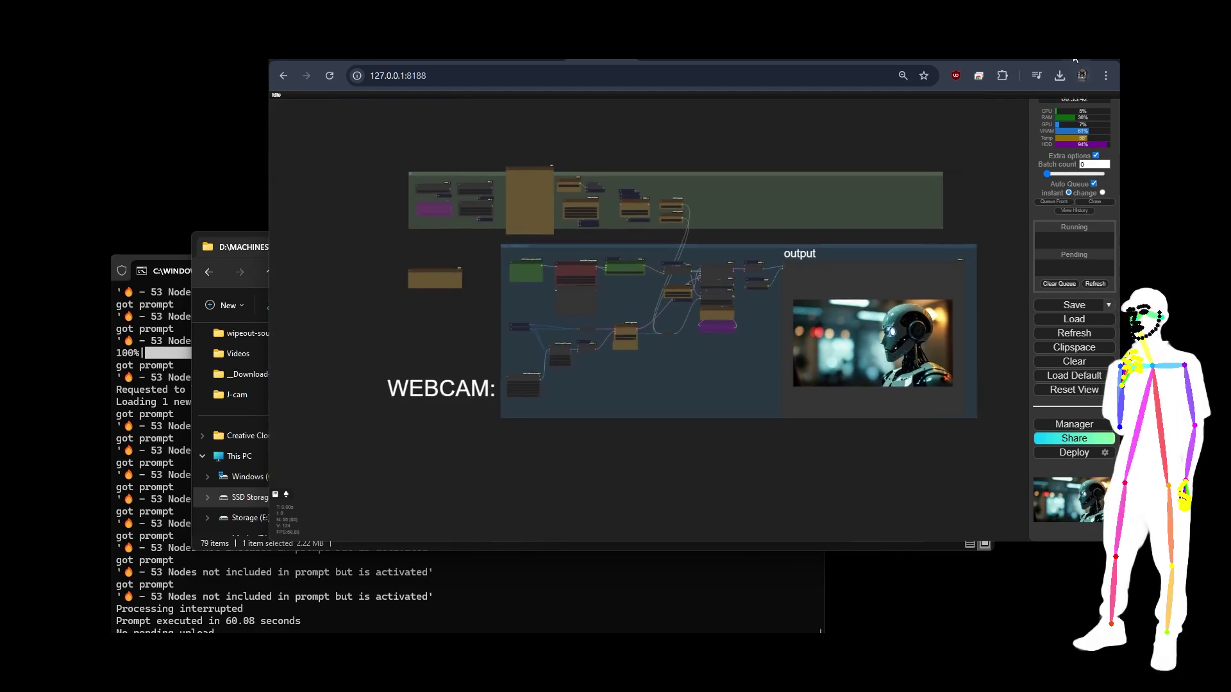
key(F11)
scroll(851, 329, up, 12)
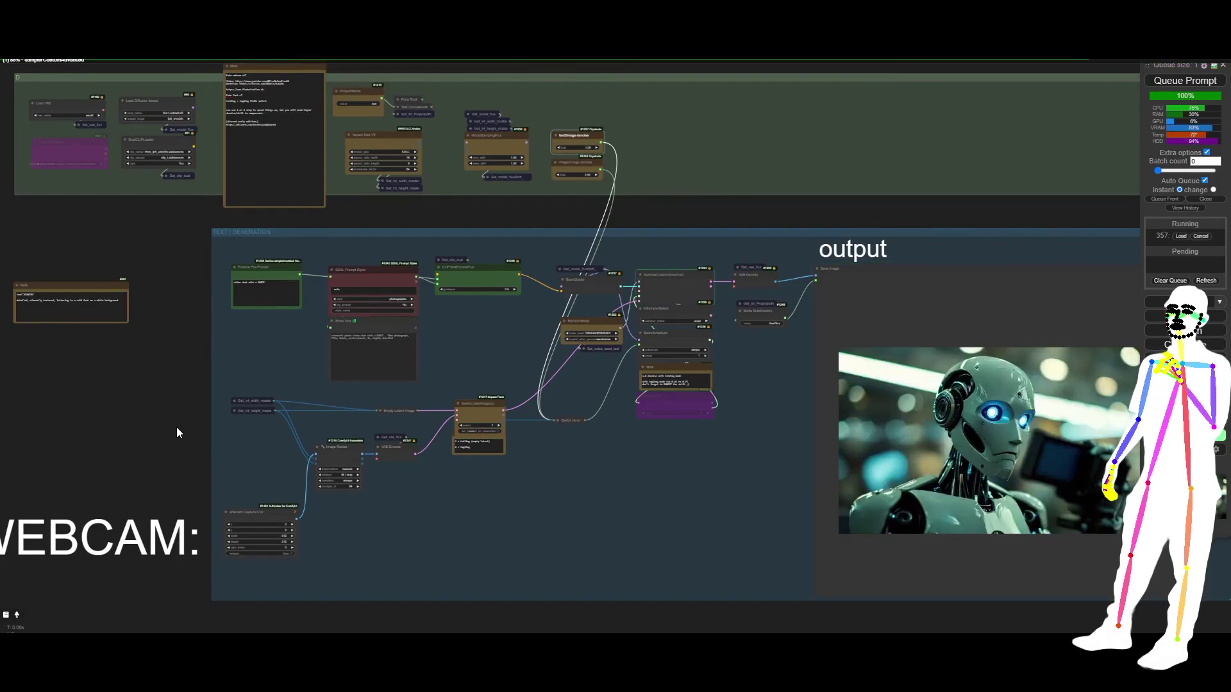
Move the ModelSamplingFlux node from the top group down beside the Note in the TEXT | GENERATION group.
scroll(536, 452, up, 6)
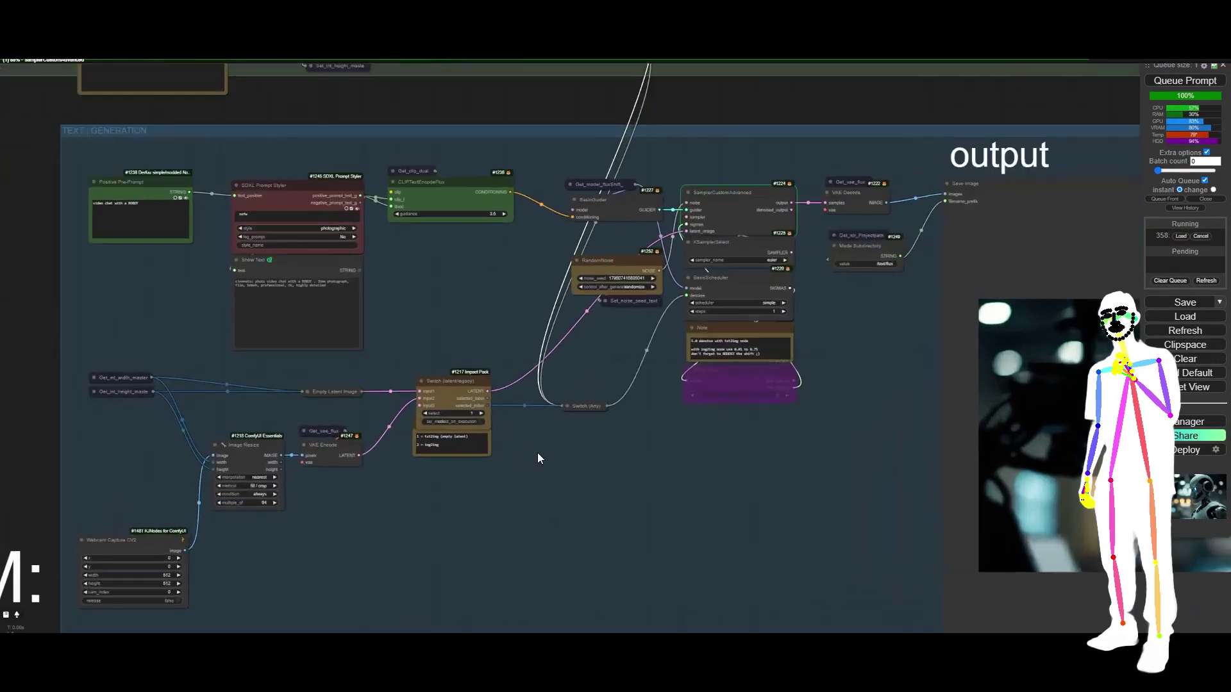
scroll(330, 317, down, 8)
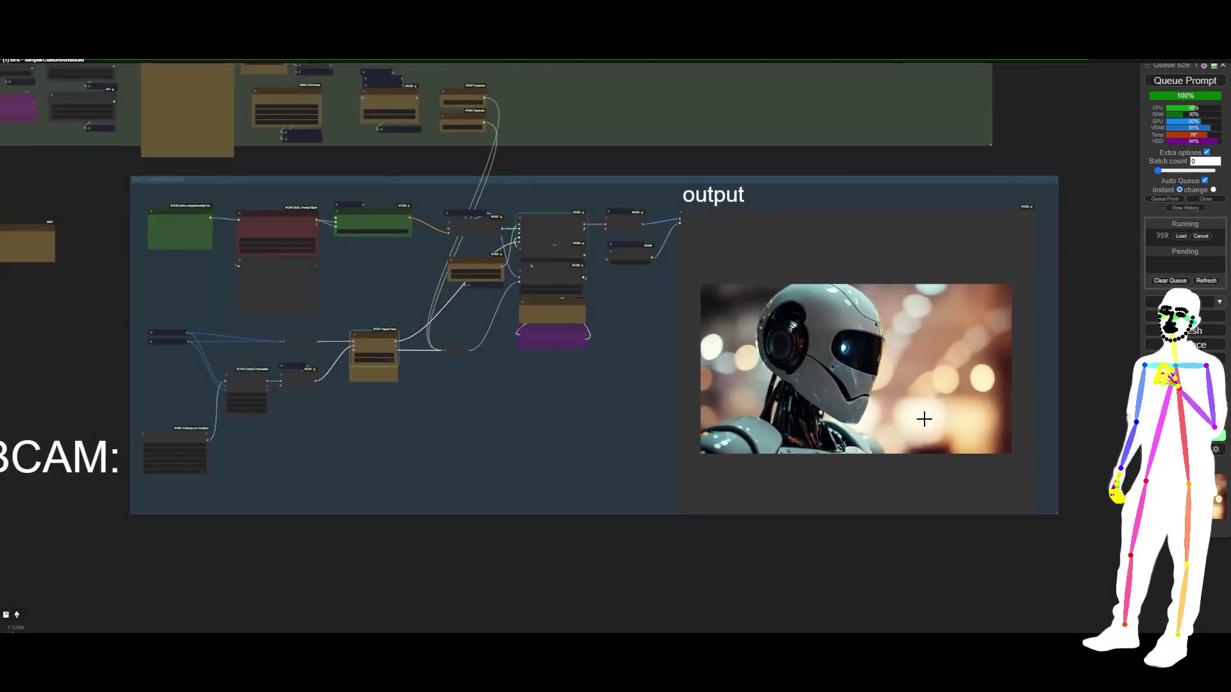
scroll(240, 115, up, 4)
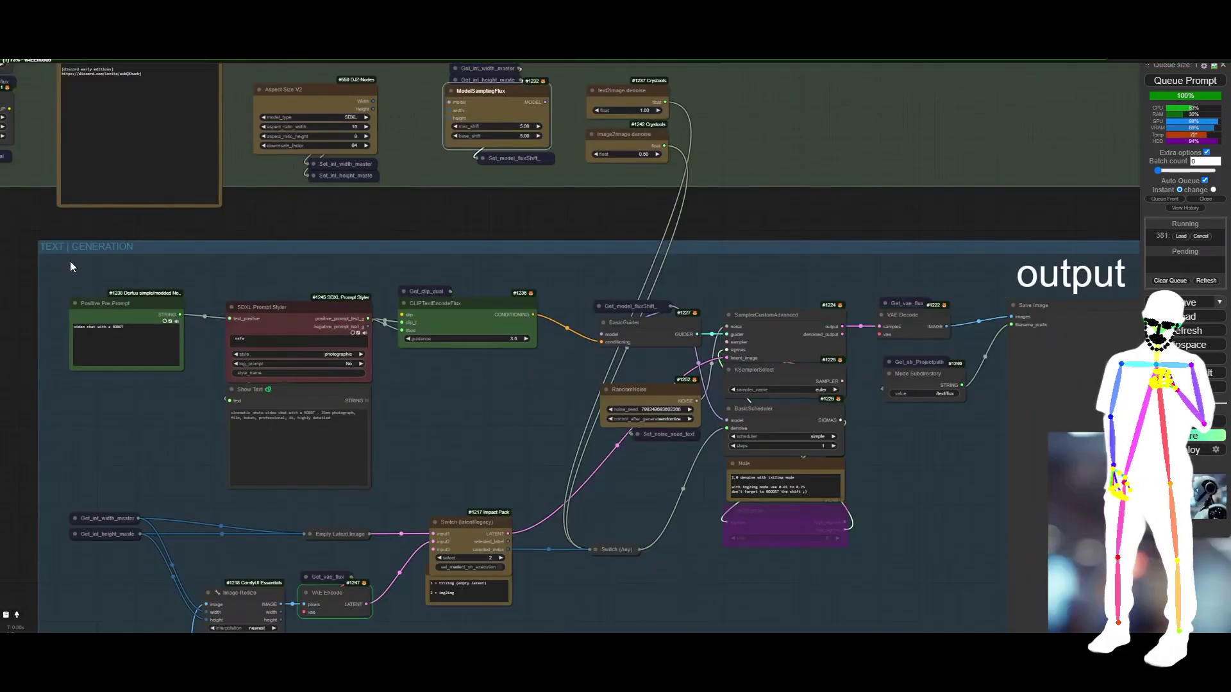
scroll(71, 262, down, 2)
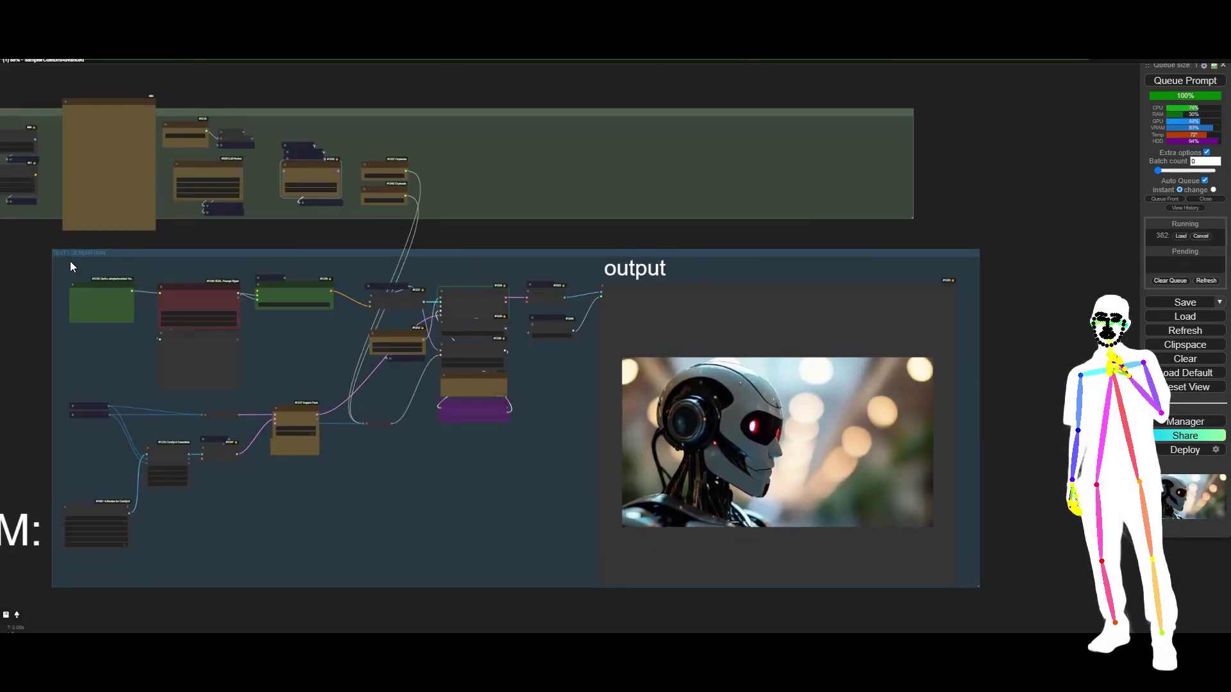
scroll(70, 260, up, 2)
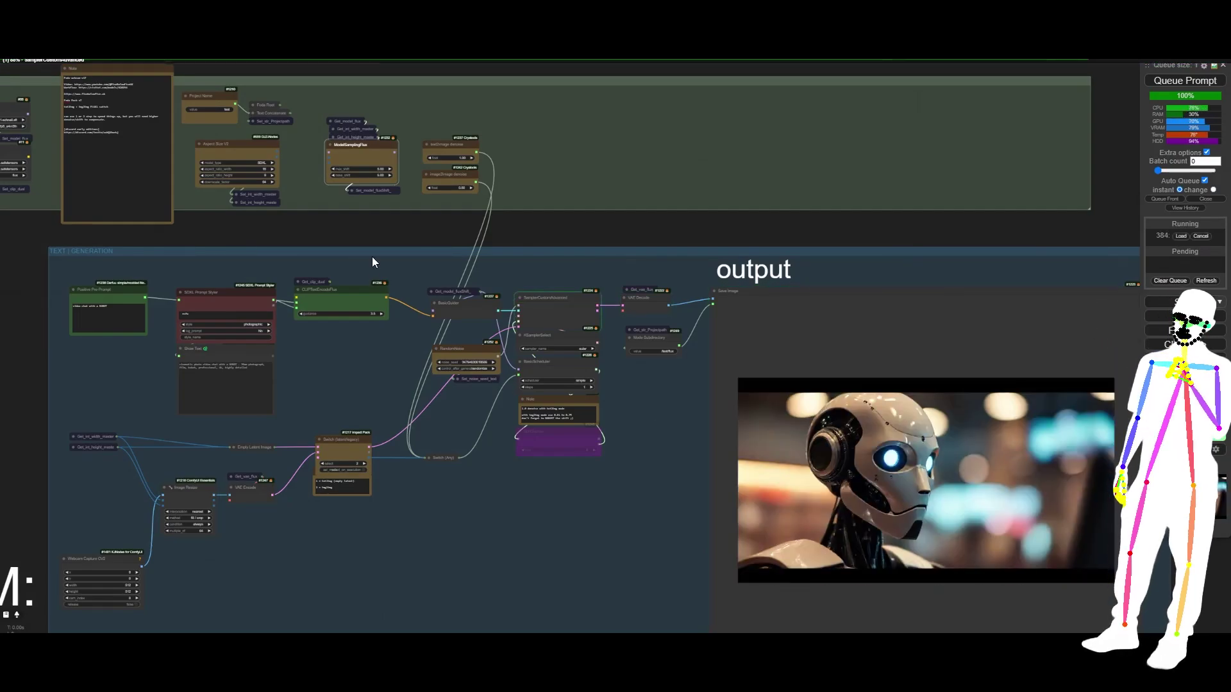
drag(385, 159, 686, 499)
drag(644, 565, 472, 406)
scroll(475, 369, up, 4)
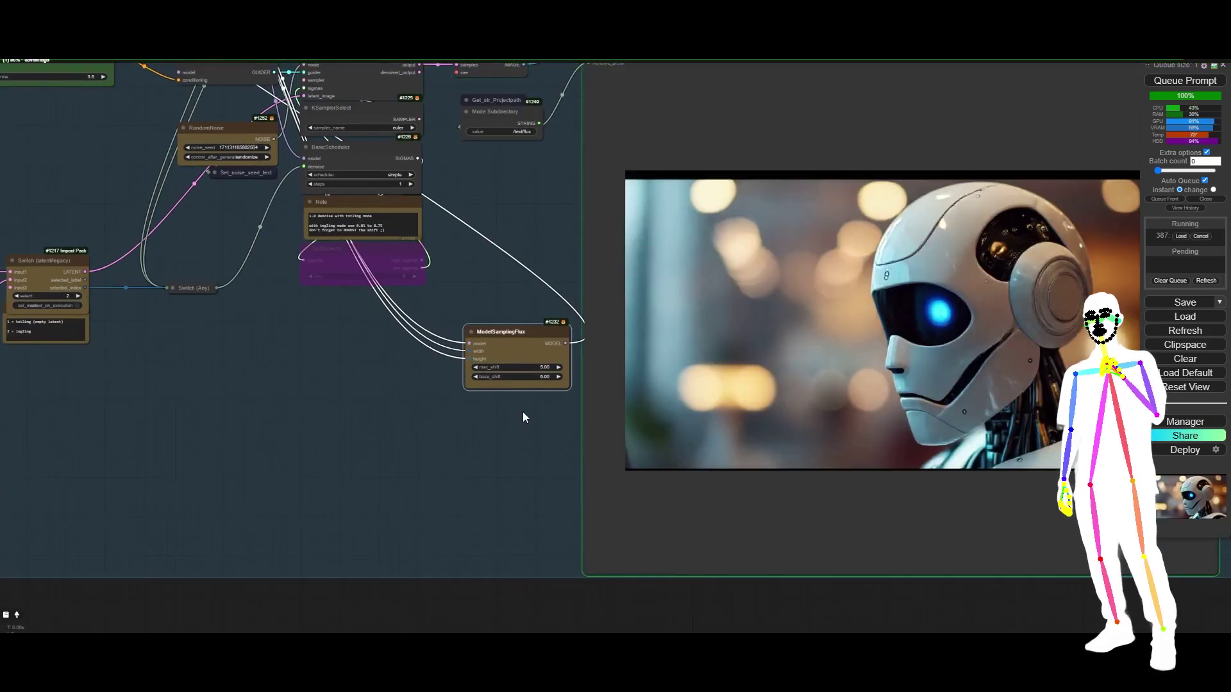
Lower ModelSamplingFlux max_shift from 5 through 4 to 3, and base_shift to 3.
click(543, 367)
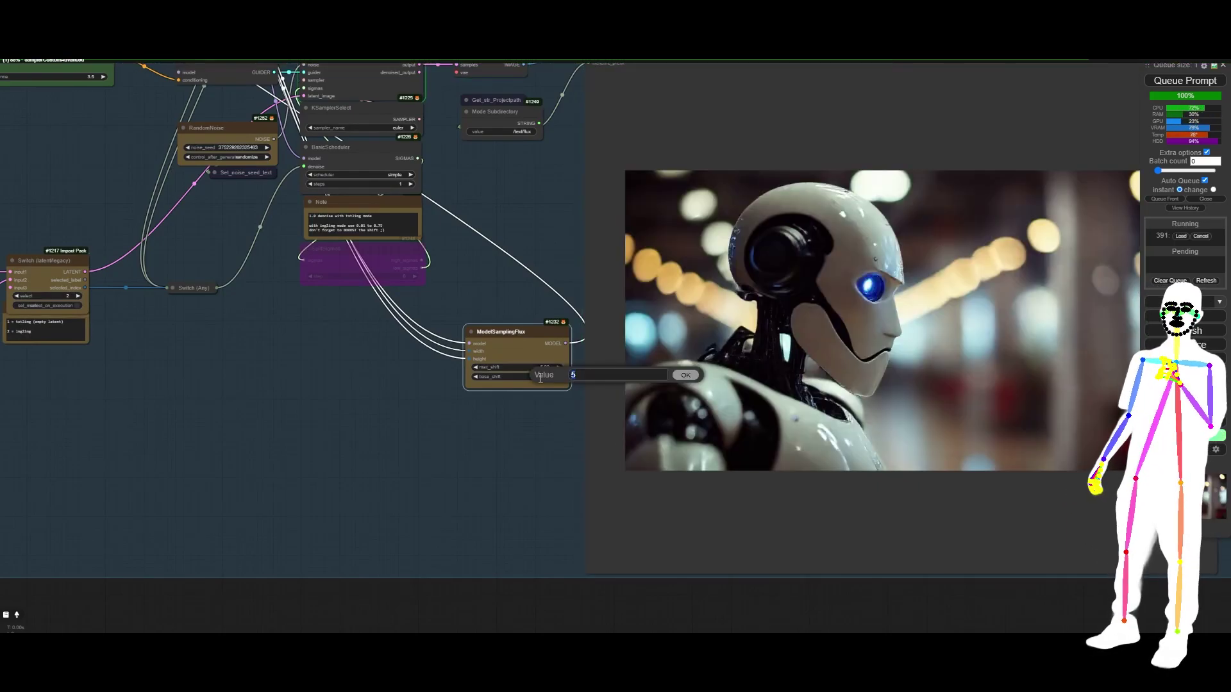
key(Return)
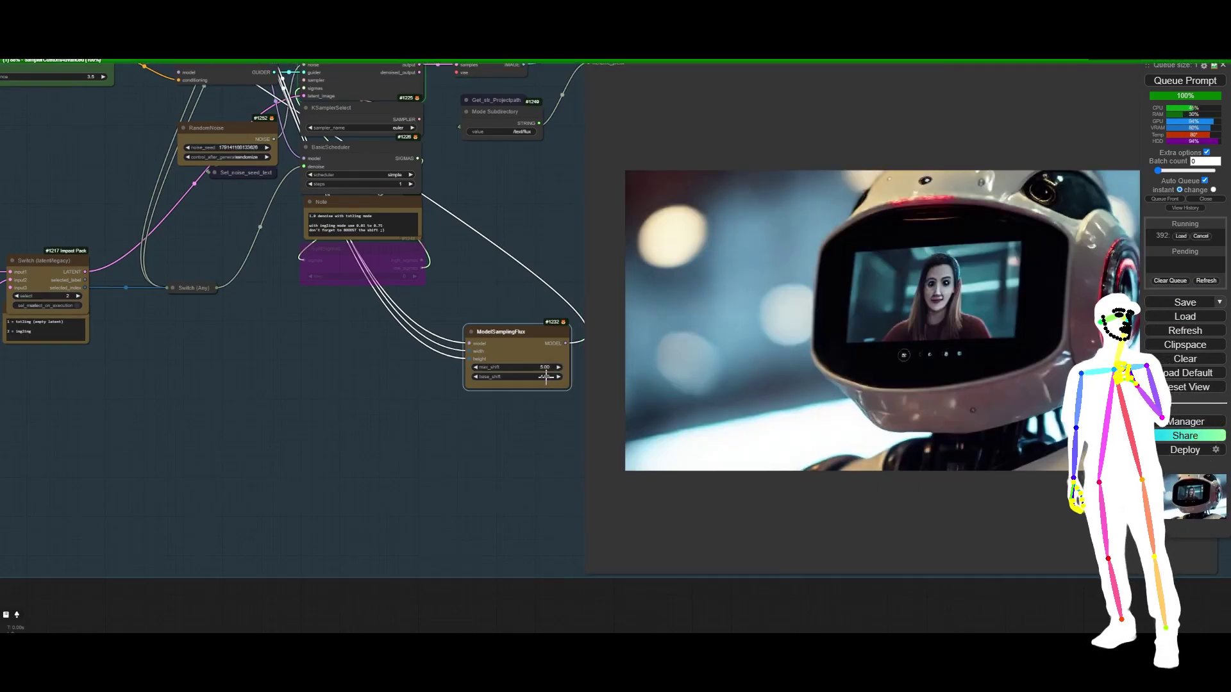
click(547, 371)
text(4)
key(Return)
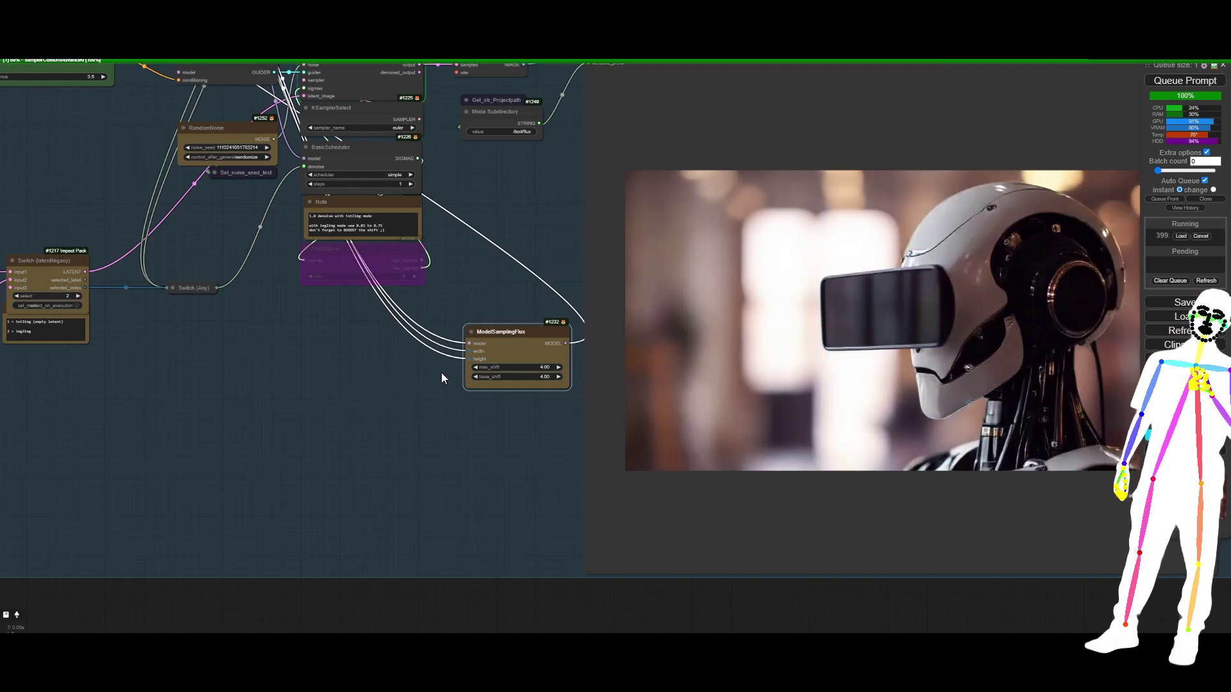
click(536, 376)
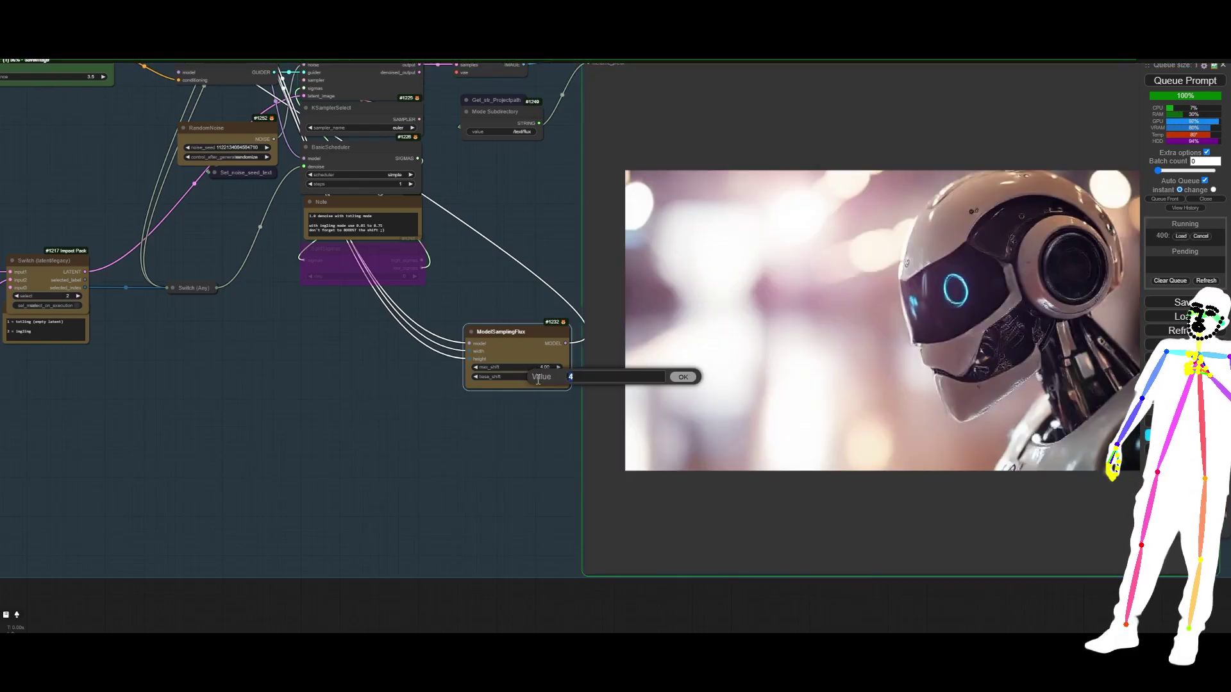
text(3)
key(Return)
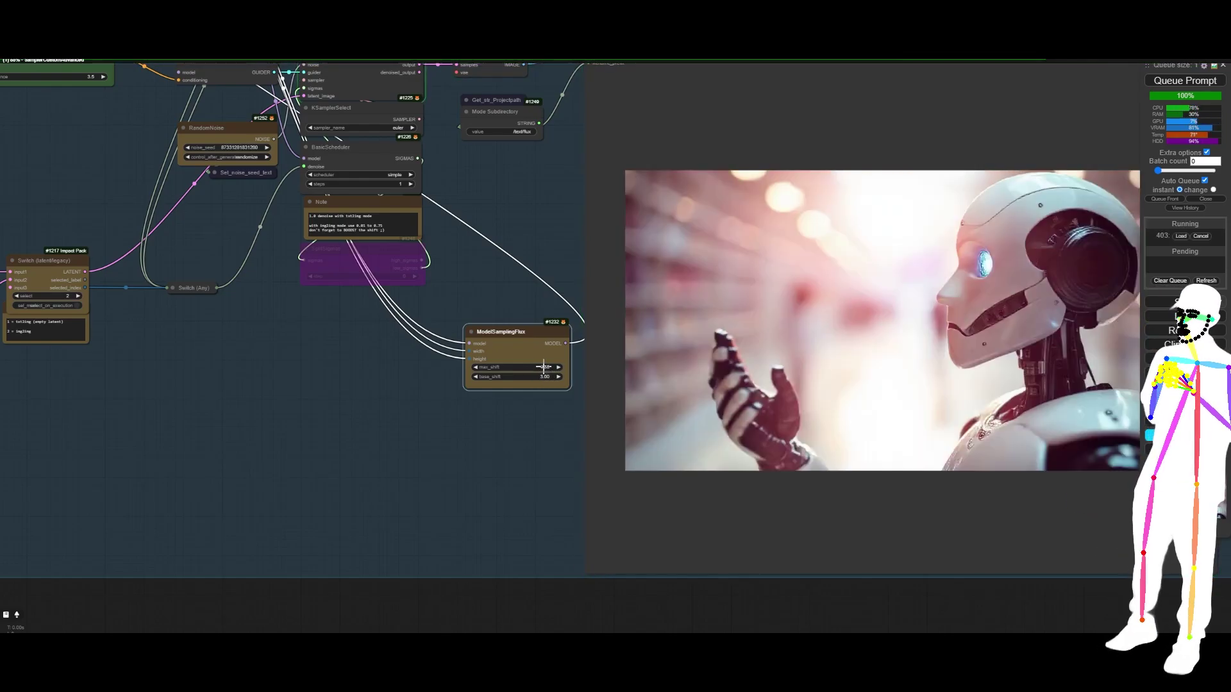
click(543, 367)
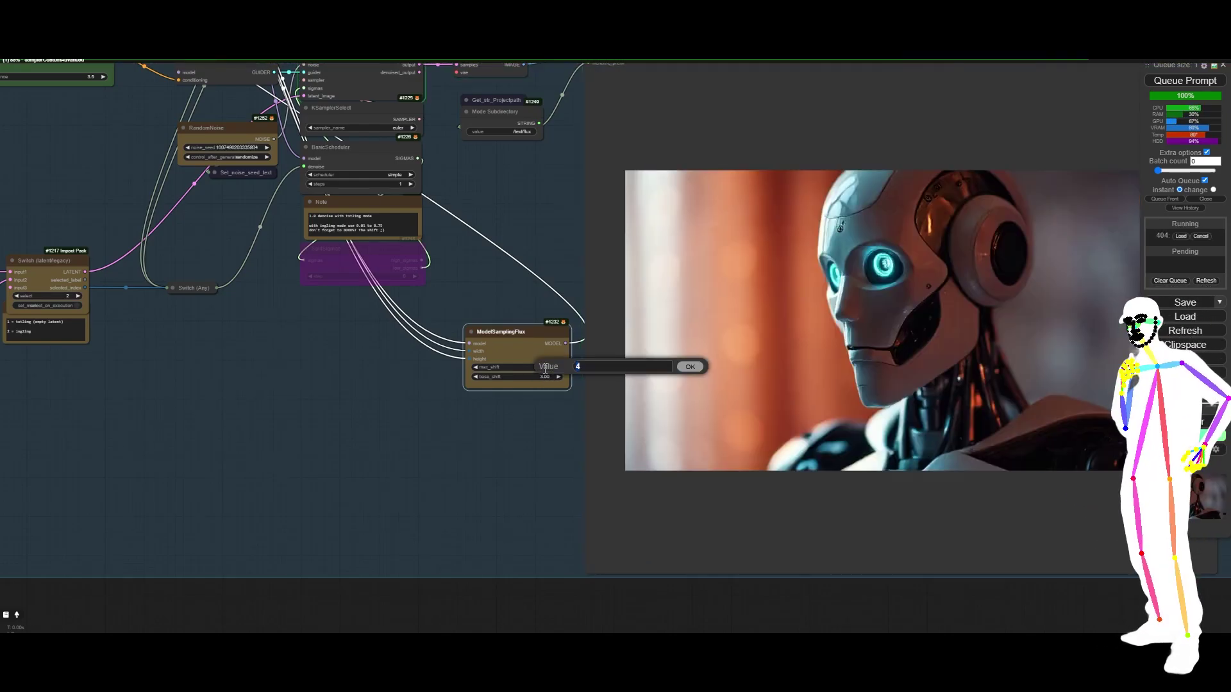
text(3)
key(Return)
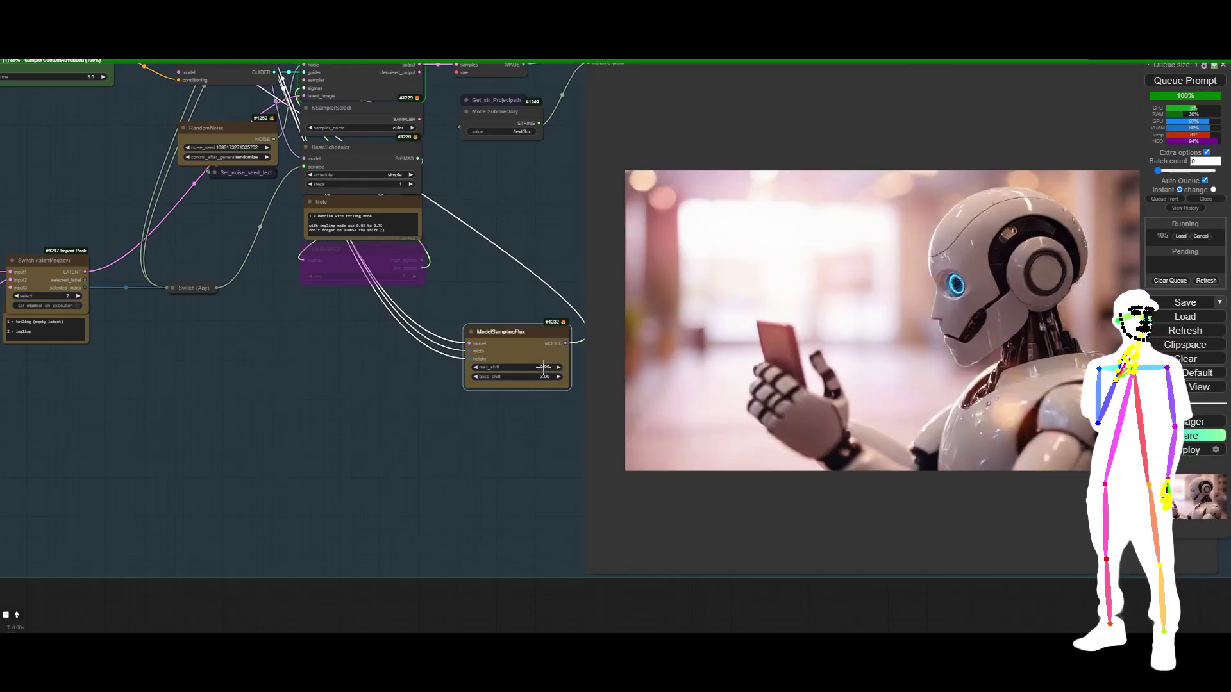
click(533, 410)
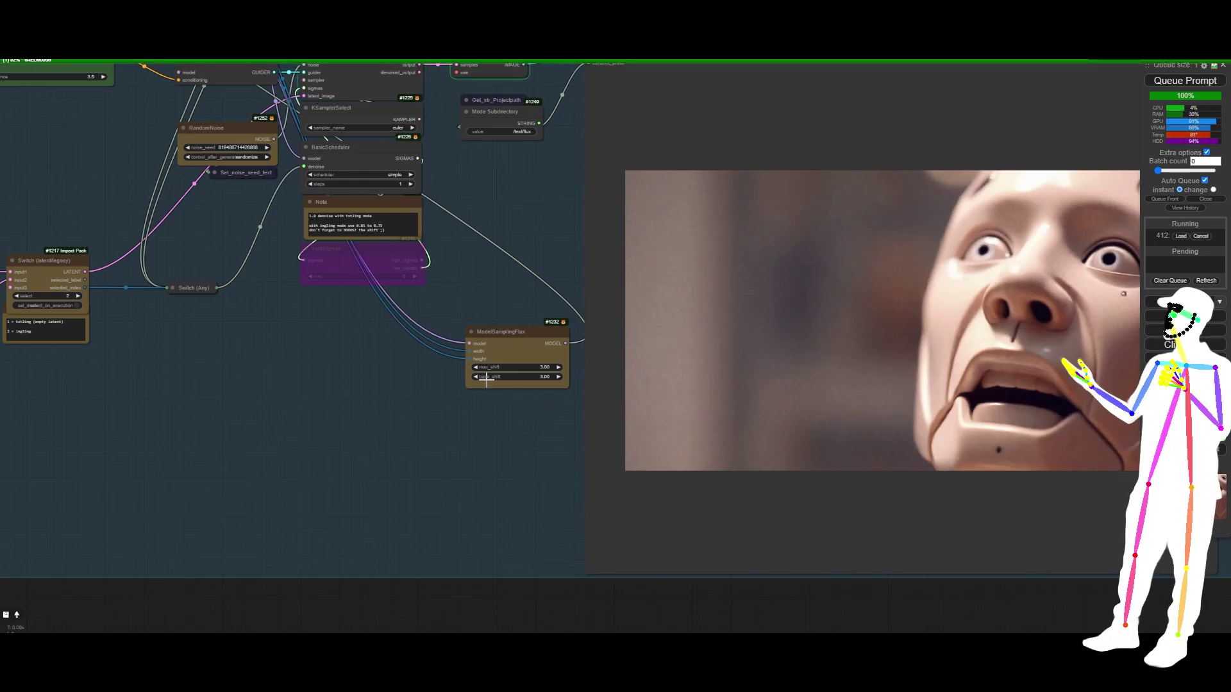
scroll(394, 363, down, 2)
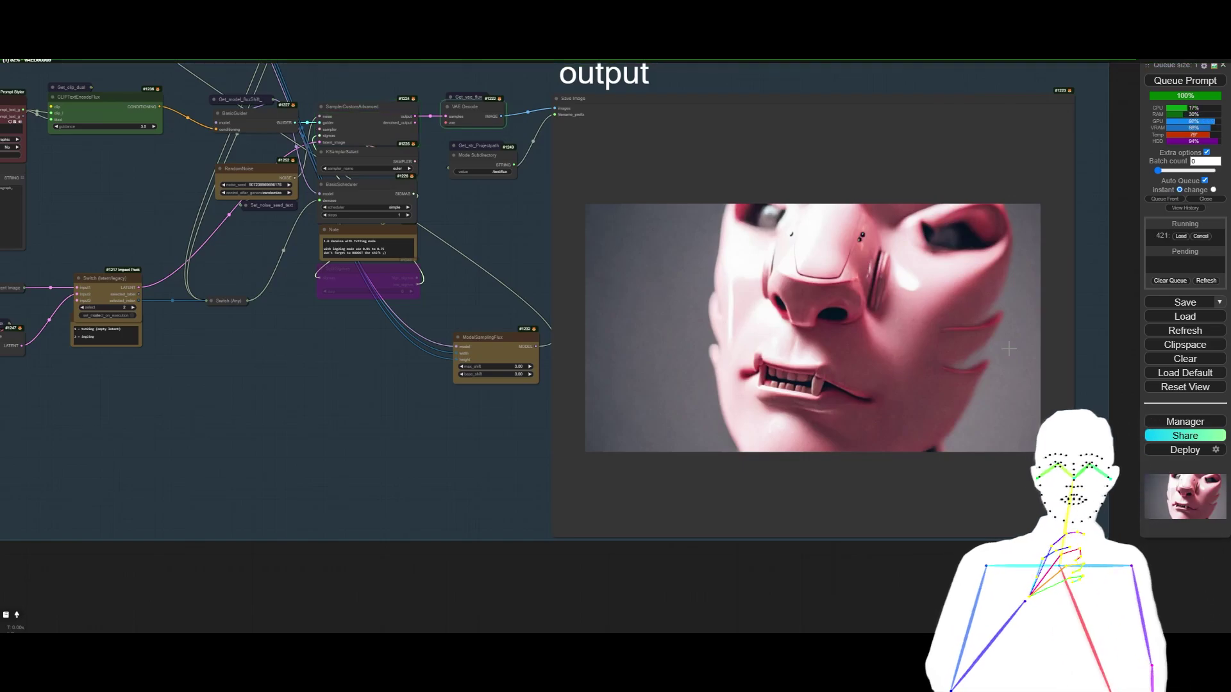
scroll(1008, 349, down, 5)
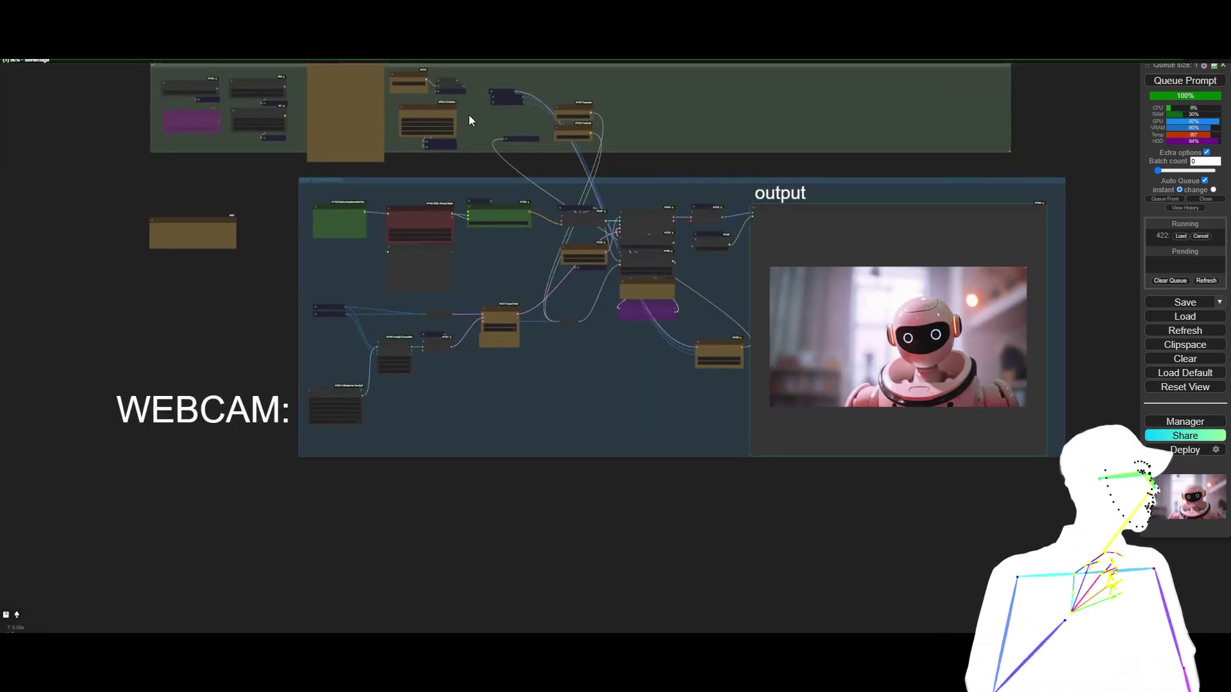
scroll(468, 116, up, 5)
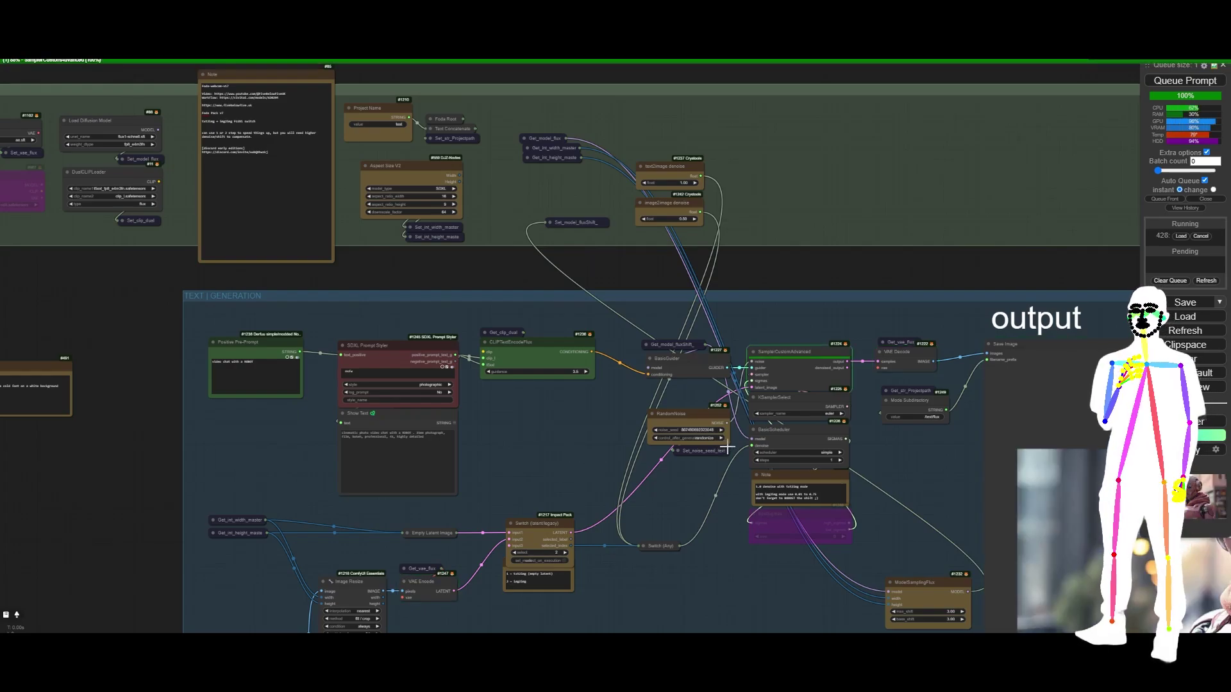
Set RandomNoise's control_after_generate to fixed so the seed no longer randomizes.
scroll(727, 447, up, 10)
click(506, 418)
click(506, 418)
click(505, 418)
scroll(124, 294, down, 12)
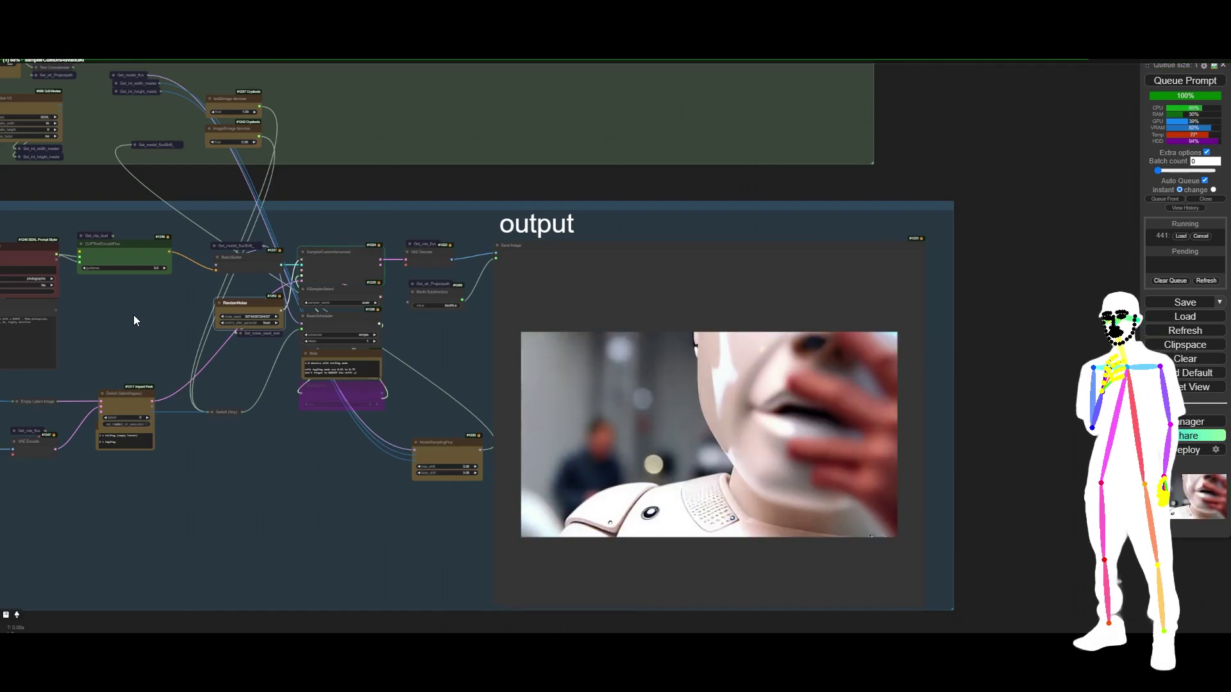
drag(134, 314, 297, 323)
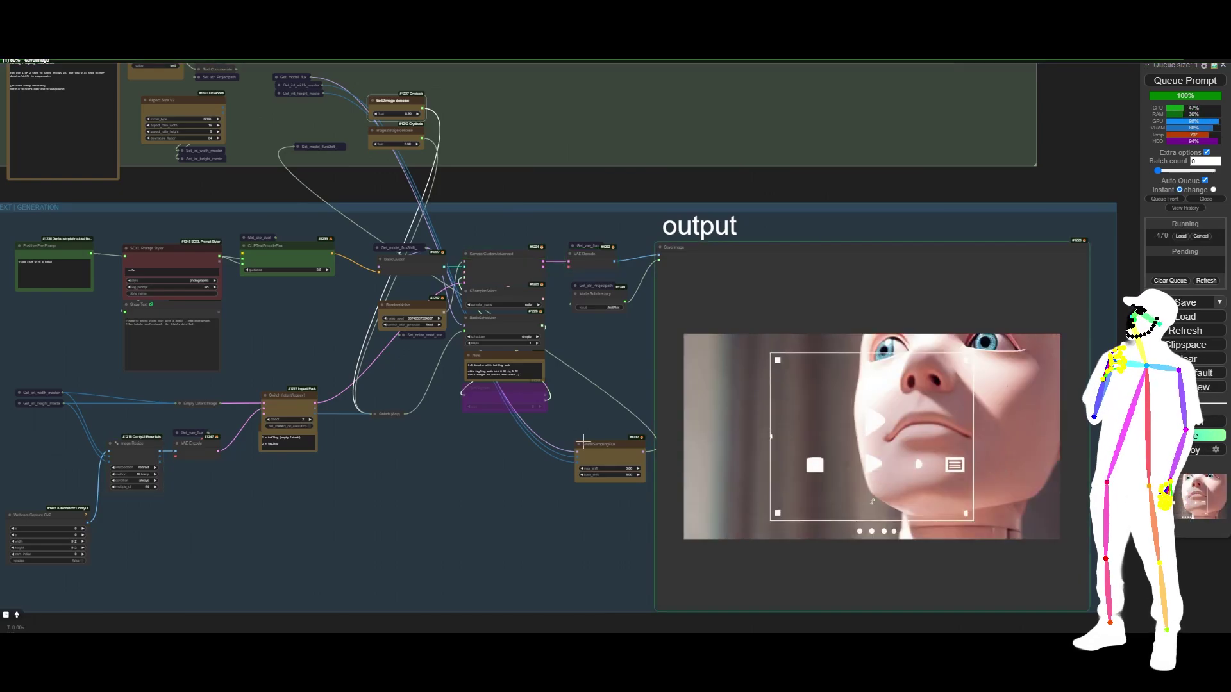
scroll(789, 457, down, 6)
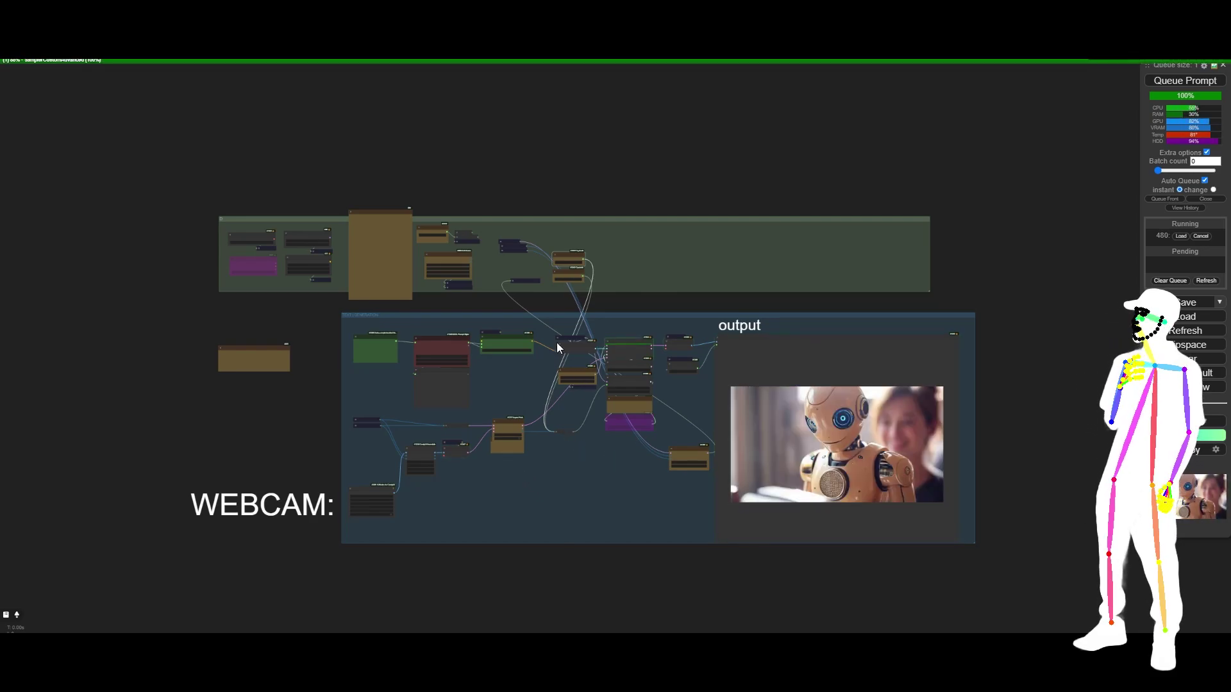
Move the ModelSamplingFlux node back up into the top group next to Set_model_fluxShift.
scroll(529, 331, up, 10)
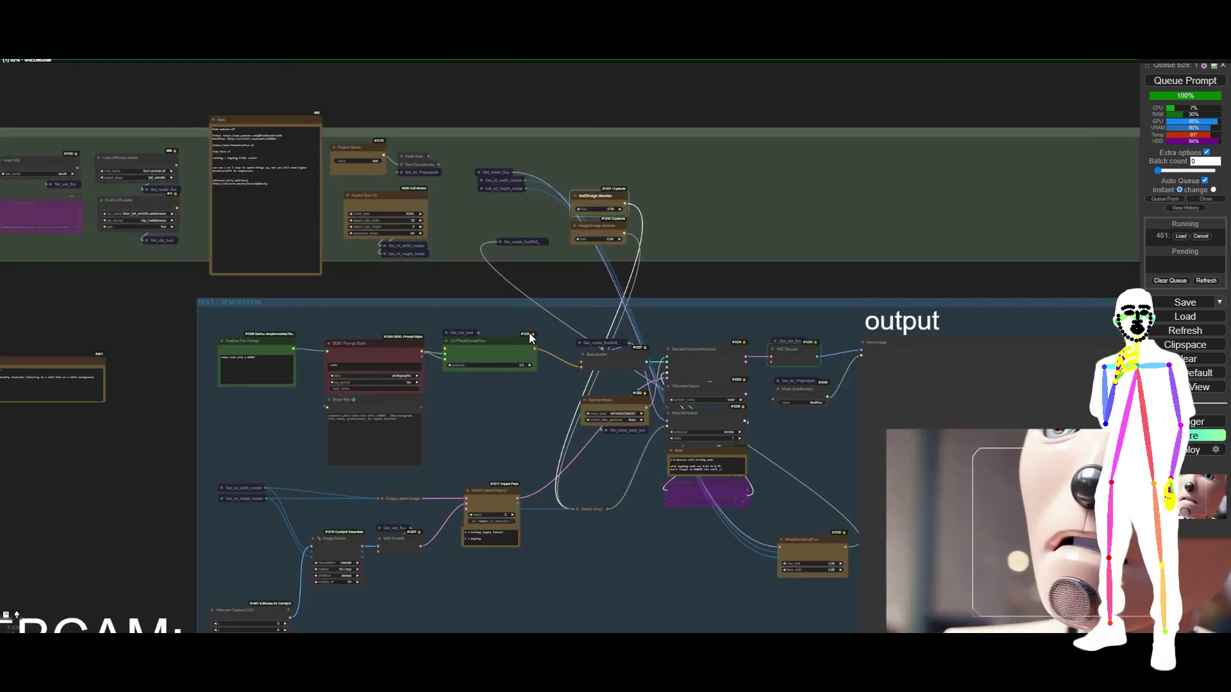
scroll(683, 122, up, 6)
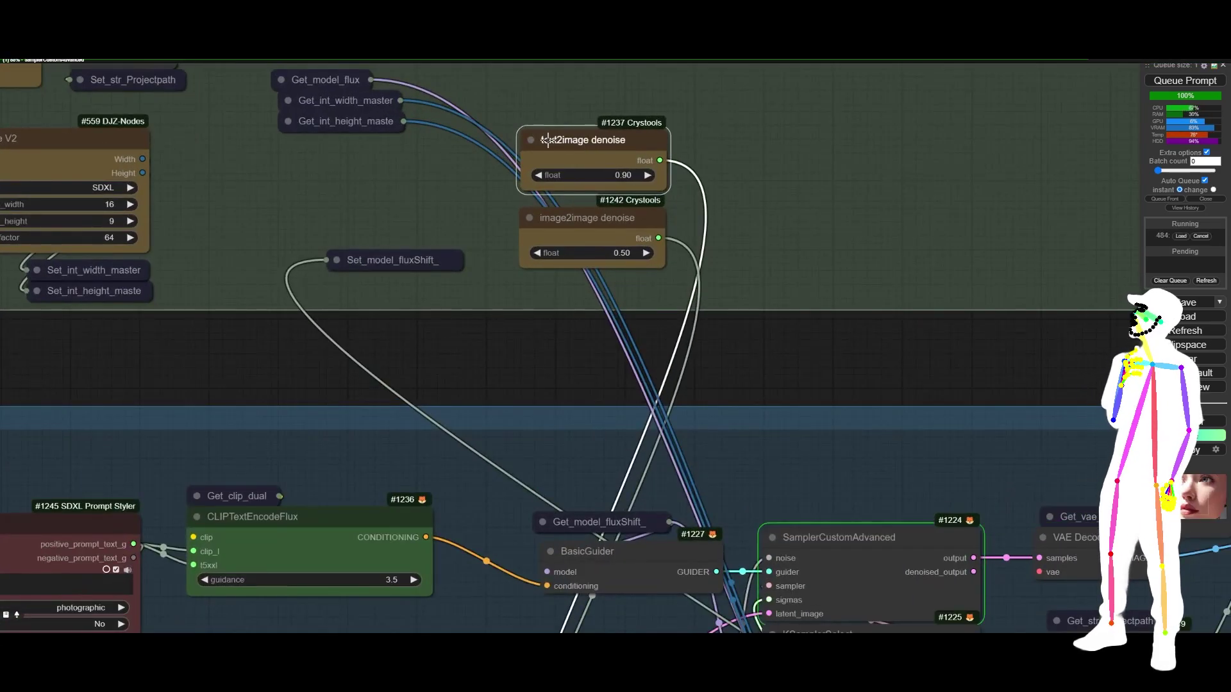
scroll(854, 142, down, 6)
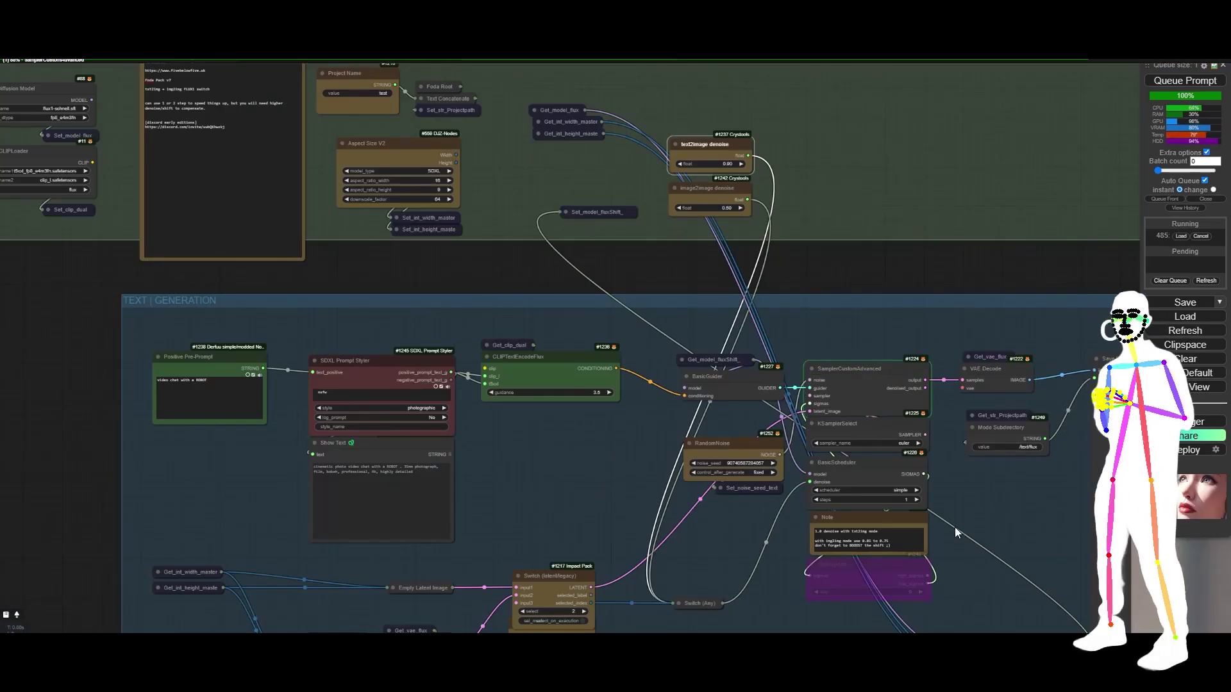
drag(955, 525, 825, 401)
drag(910, 551, 523, 195)
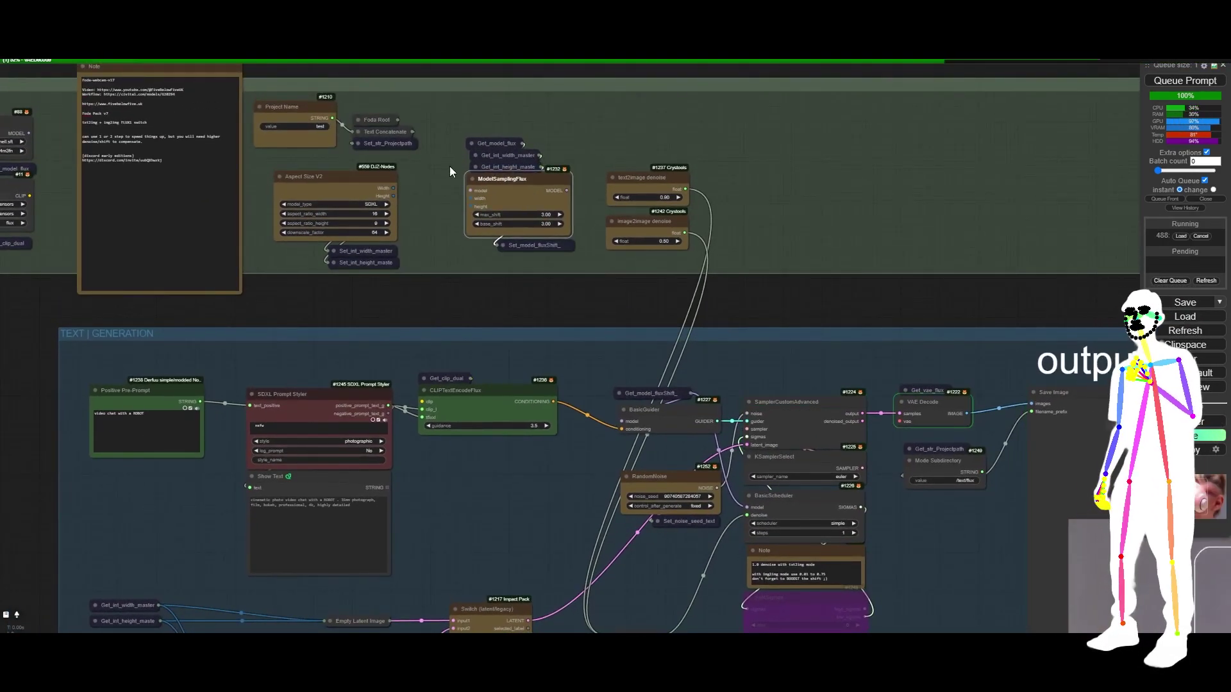
scroll(433, 160, down, 8)
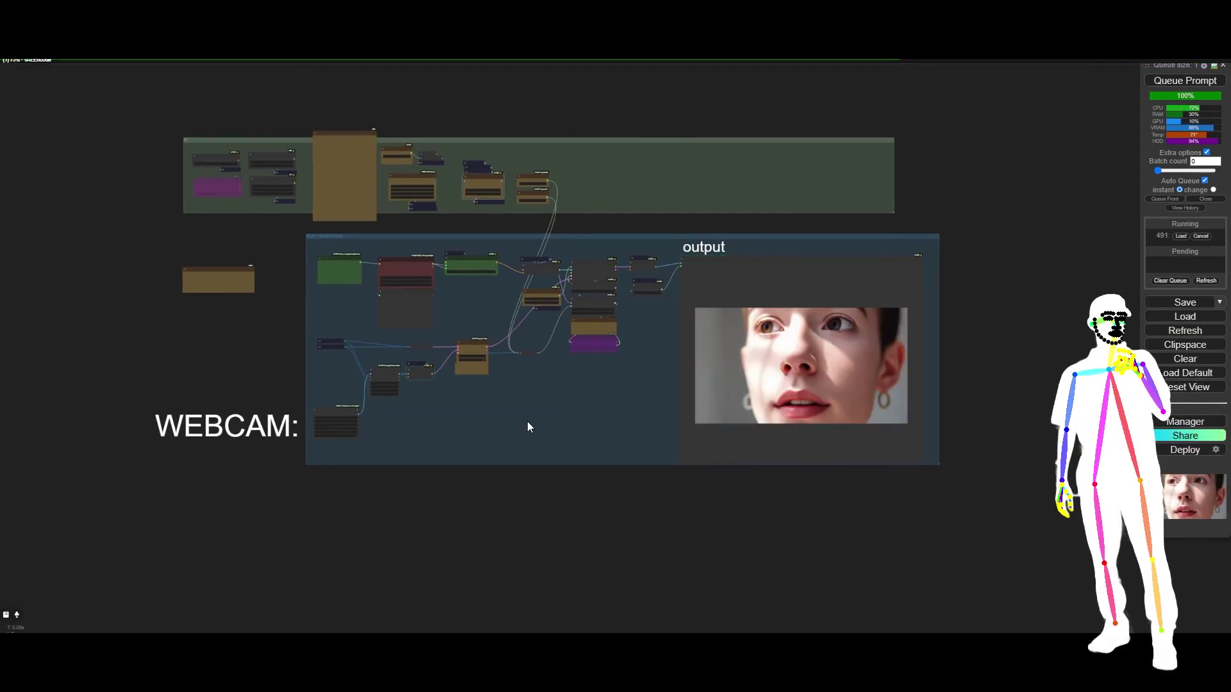
Uncheck Auto Queue in the side panel so no new generations start.
click(1204, 182)
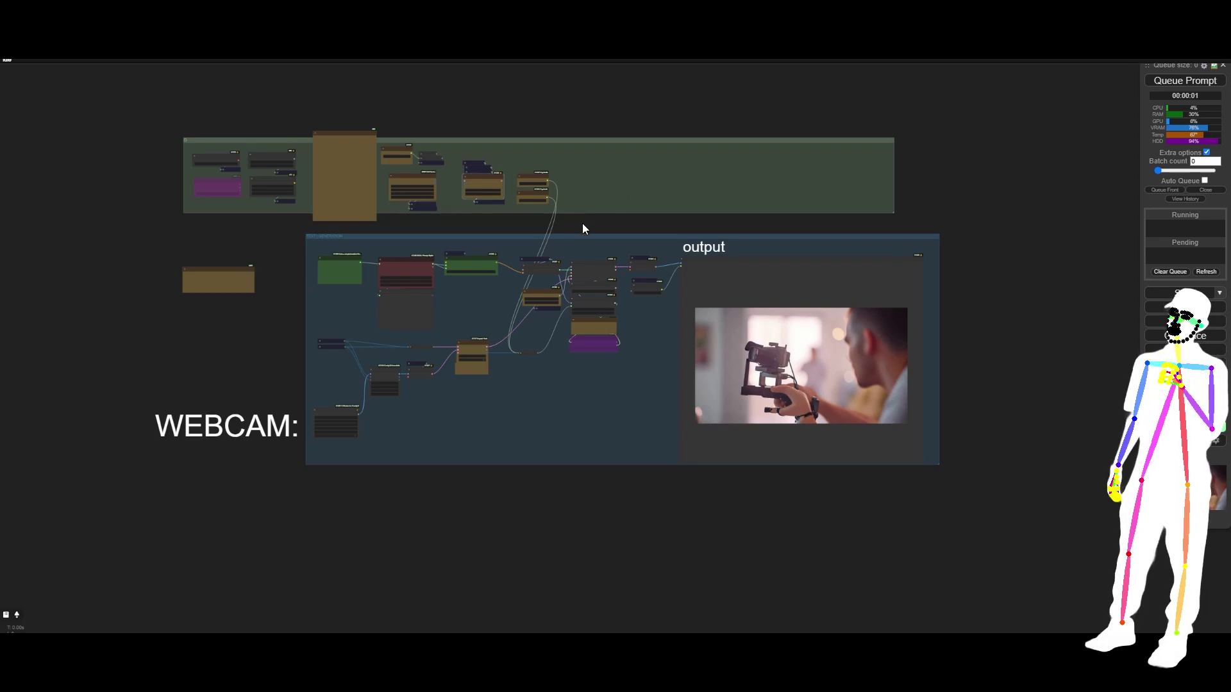
scroll(583, 224, up, 3)
scroll(583, 224, down, 1)
drag(583, 224, 637, 240)
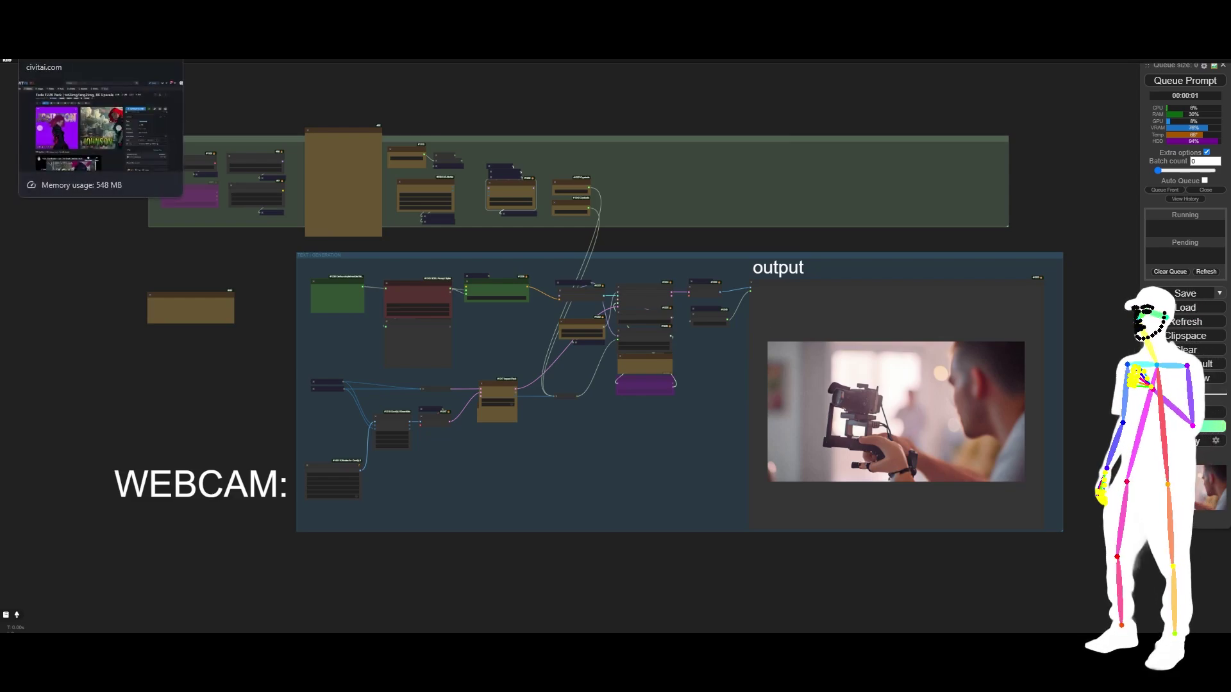
Switch to the civitai.com browser tab showing the Foda FLUX Pack page.
click(38, 59)
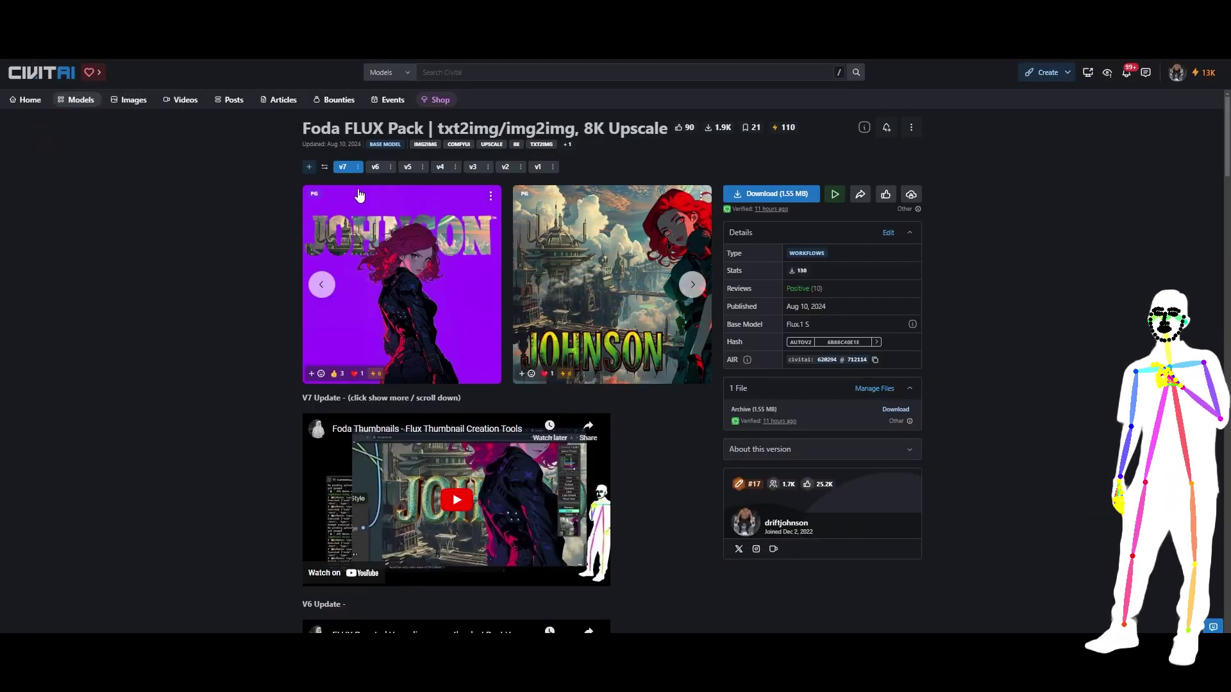